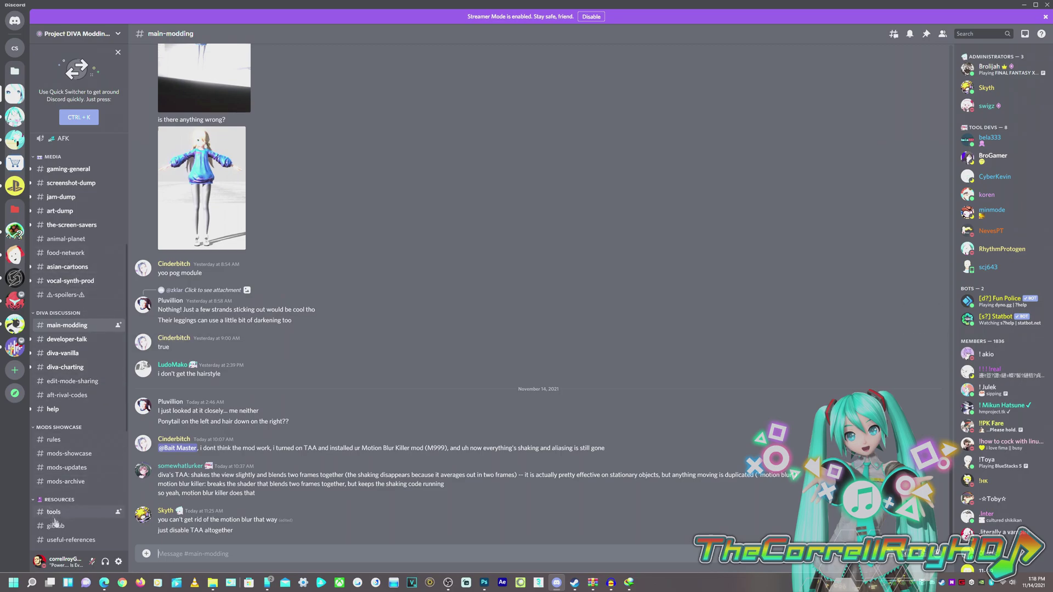
# - Open the tools channel, request DIVALLER-20200201.zip from the custom firmware V11 post, and skip the duplicate download
pyautogui.scroll(-3, 55, 527)
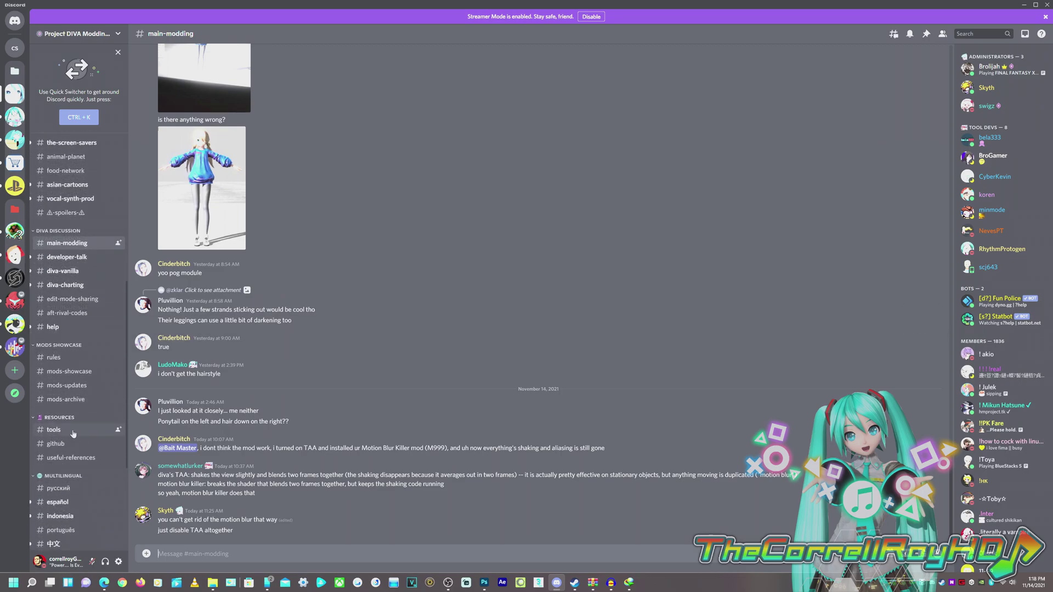
pyautogui.click(73, 434)
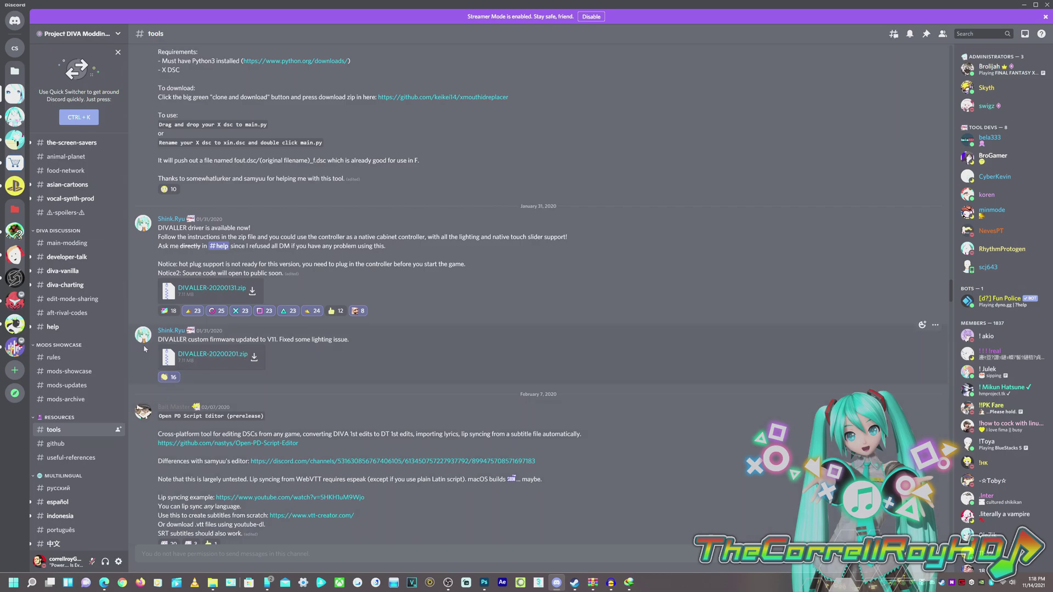
pyautogui.moveTo(163, 340)
pyautogui.mouseDown()
pyautogui.moveTo(262, 362)
pyautogui.moveTo(231, 339)
pyautogui.moveTo(165, 330)
pyautogui.moveTo(169, 338)
pyautogui.mouseUp()
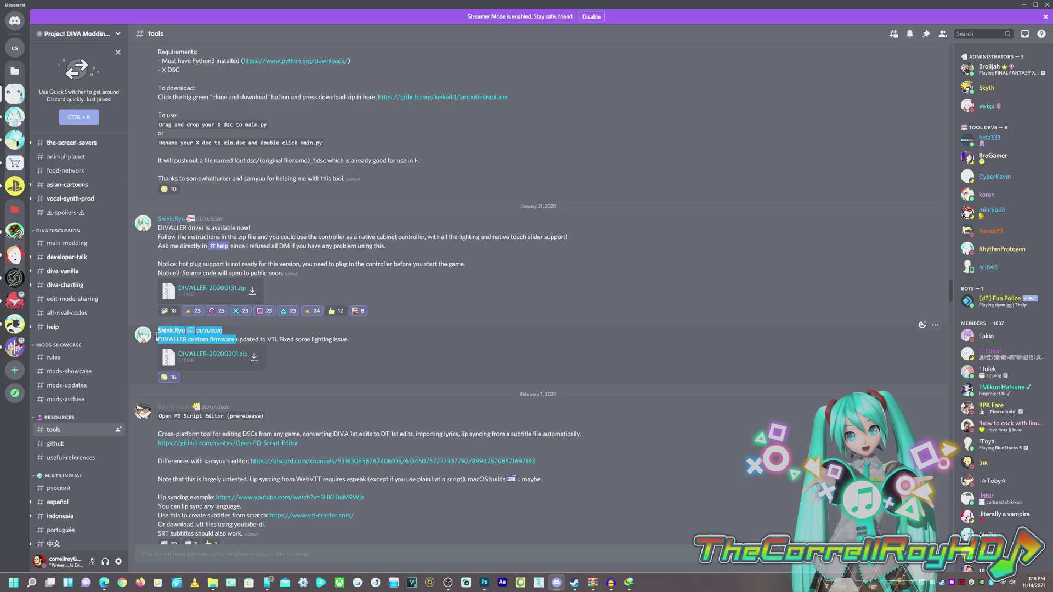
pyautogui.click(303, 361)
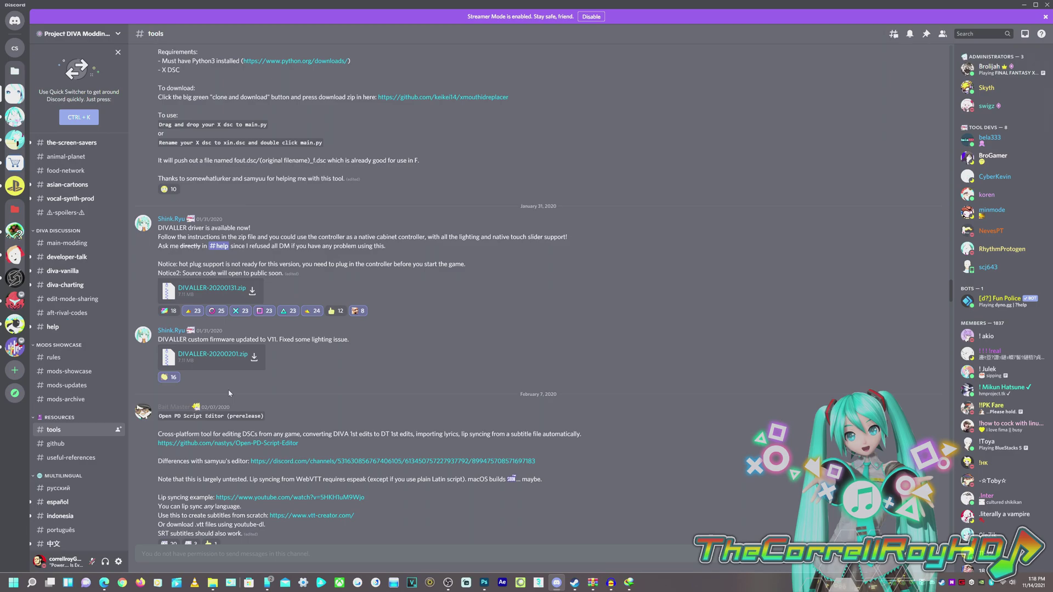
pyautogui.click(212, 355)
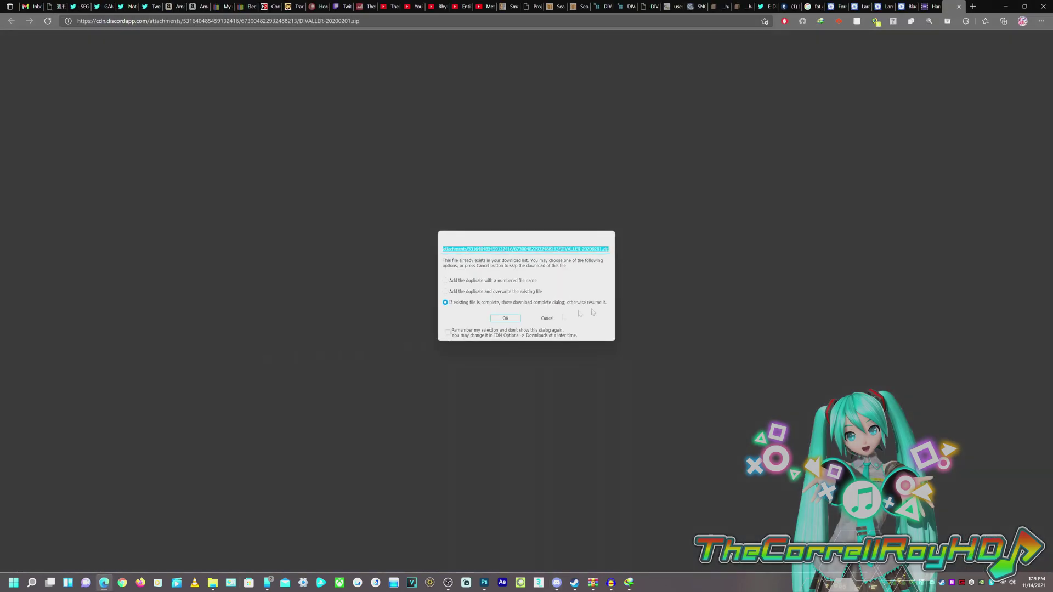
pyautogui.click(549, 320)
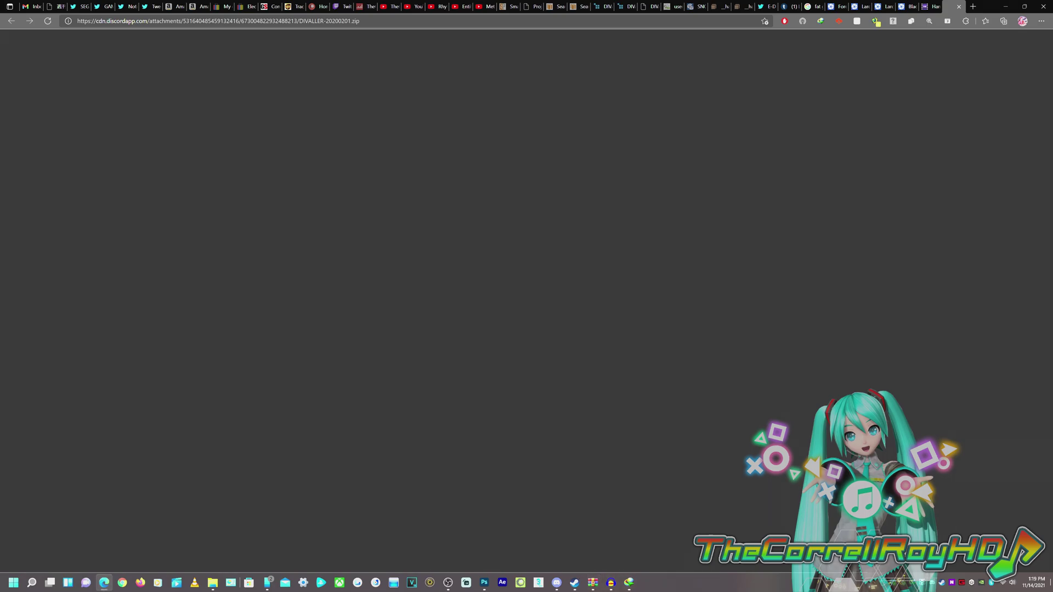
pyautogui.press('super+d')
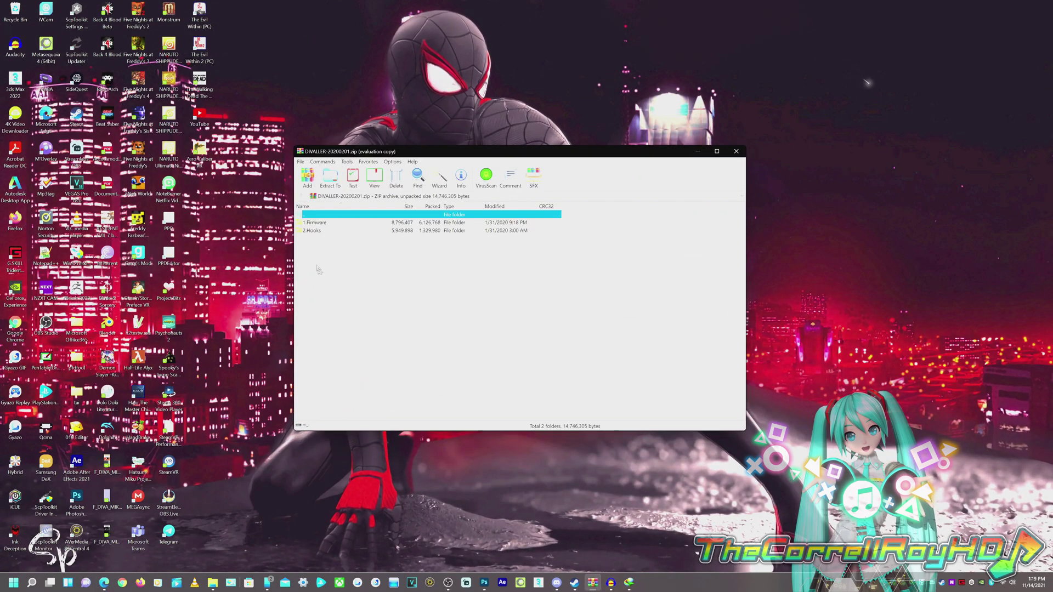
# - Select the 1.Firmware and 2.Hooks folders in the archive and open the DIVALLER_AFT_Files folder in Documents
pyautogui.click(317, 231)
pyautogui.moveTo(316, 231); pyautogui.dragTo(317, 220)
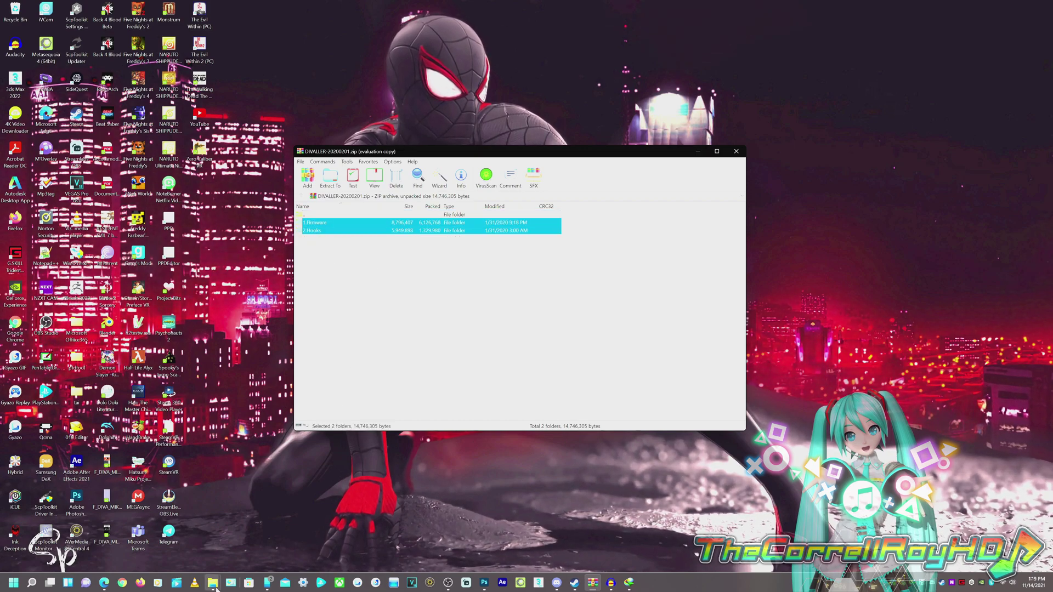
pyautogui.moveTo(214, 584)
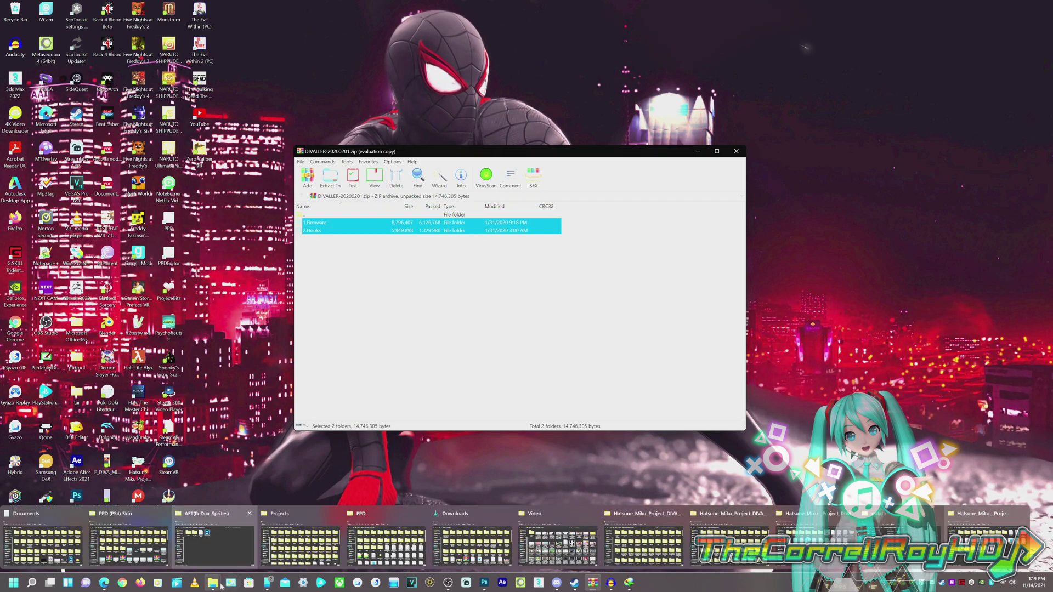
pyautogui.rightClick(220, 588)
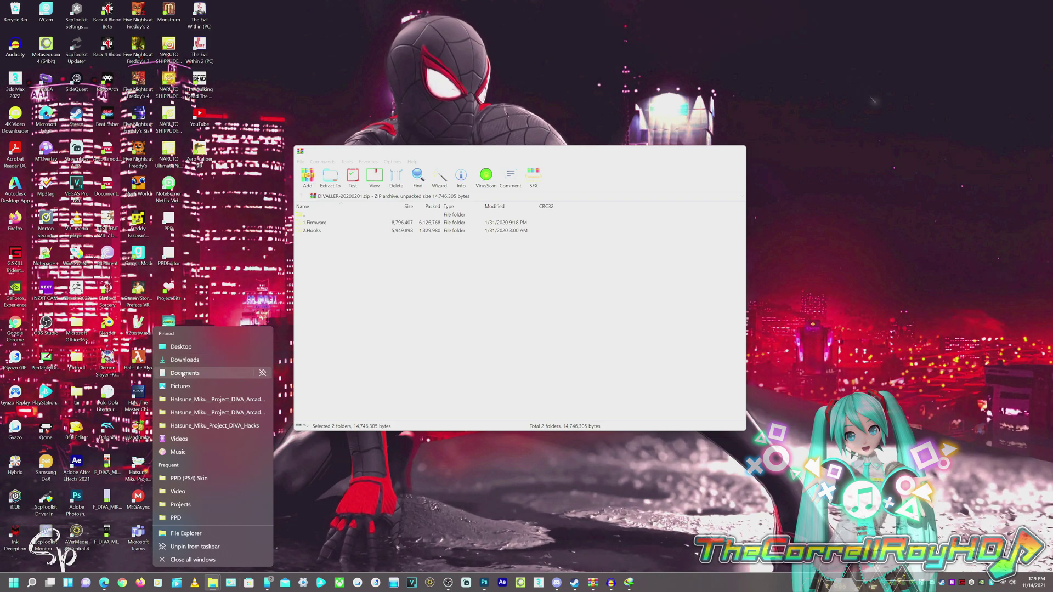
pyautogui.click(182, 375)
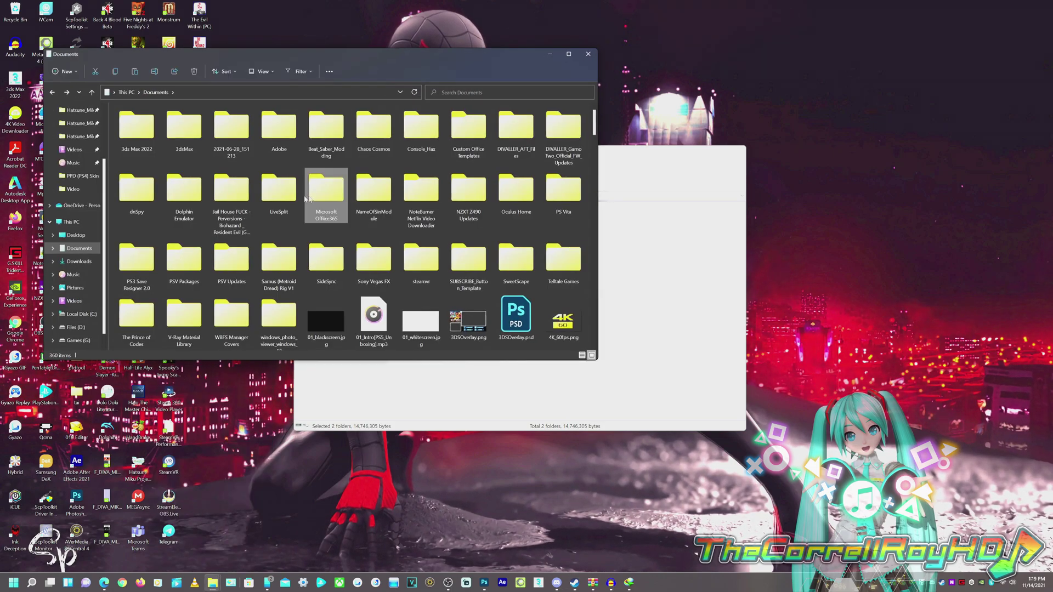
pyautogui.doubleClick(506, 135)
# - Select both folders in DIVALLER_AFT_Files for comparison with the archive, and close the archive window
pyautogui.moveTo(236, 208); pyautogui.dragTo(137, 118)
pyautogui.moveTo(137, 122); pyautogui.dragTo(646, 276)
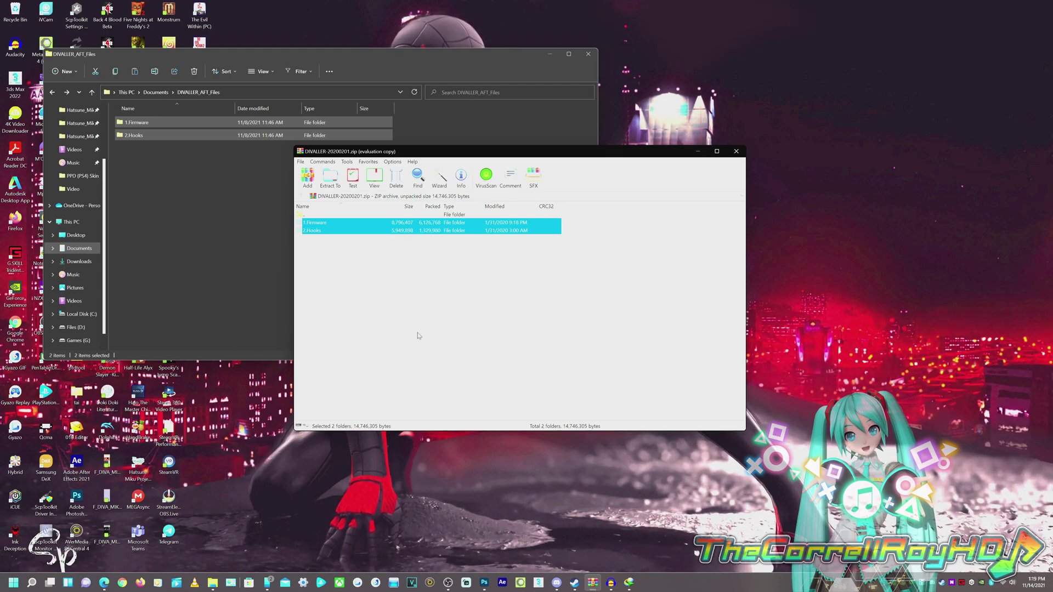
pyautogui.click(343, 274)
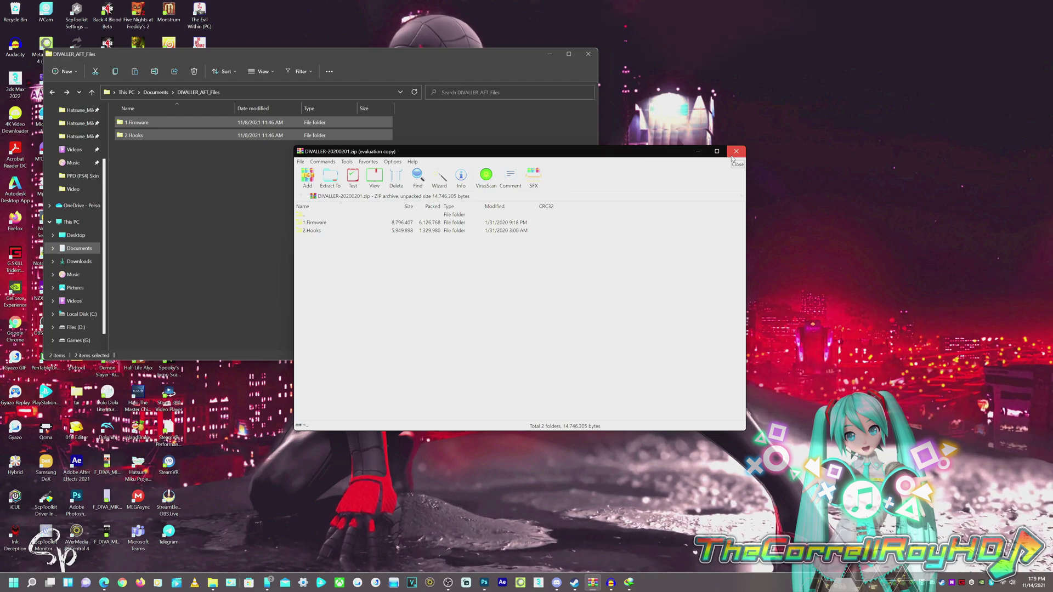
pyautogui.click(732, 158)
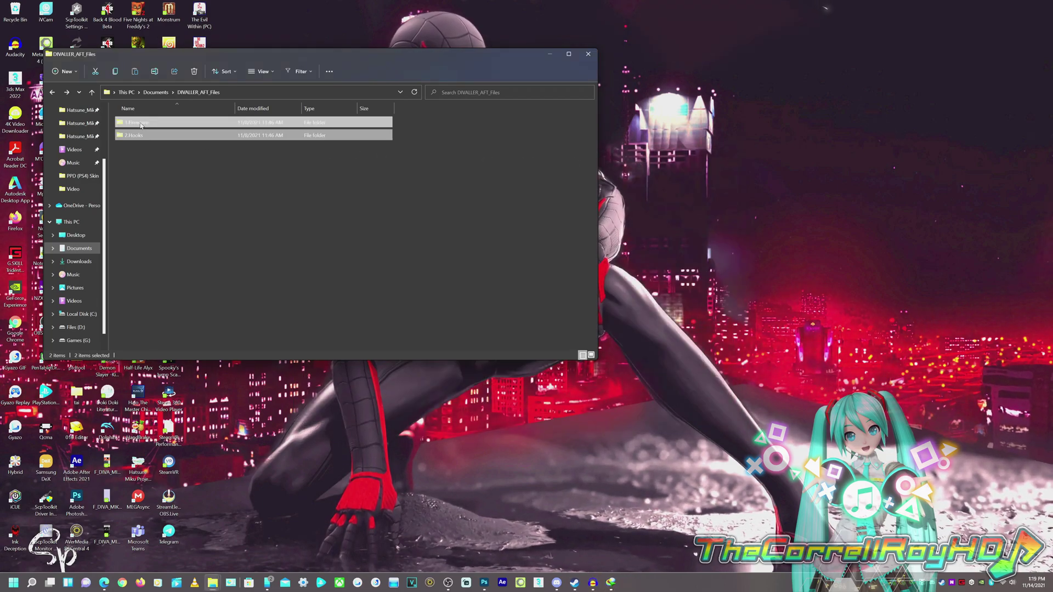
# - Open the 1.Firmware folder and select the HOST_MCU_UPDATE and LED_MCU_UPDATE BIN files
pyautogui.click(141, 125)
pyautogui.doubleClick(141, 125)
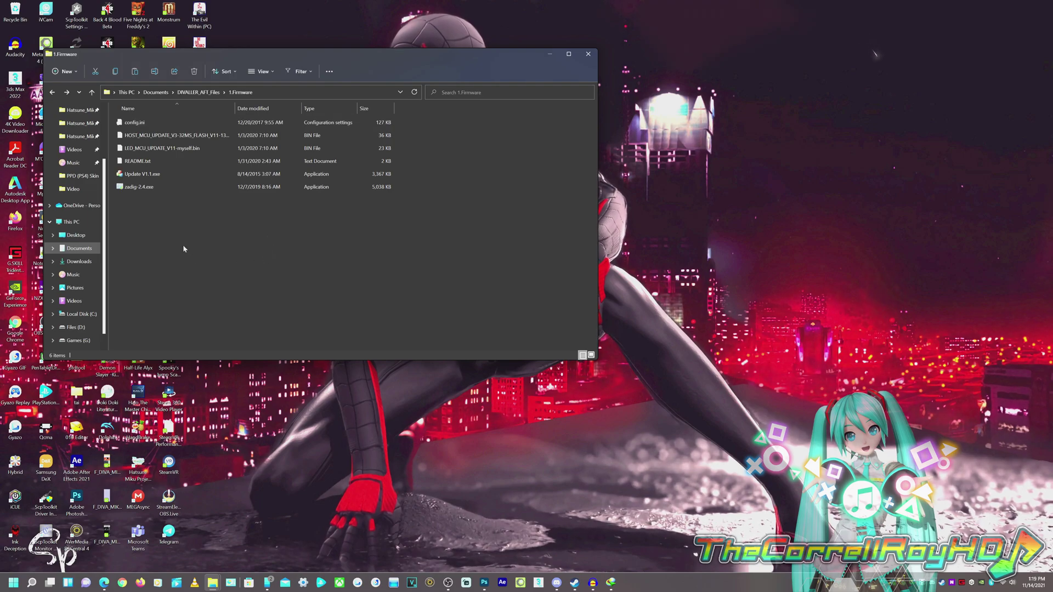
pyautogui.click(172, 173)
pyautogui.click(373, 135)
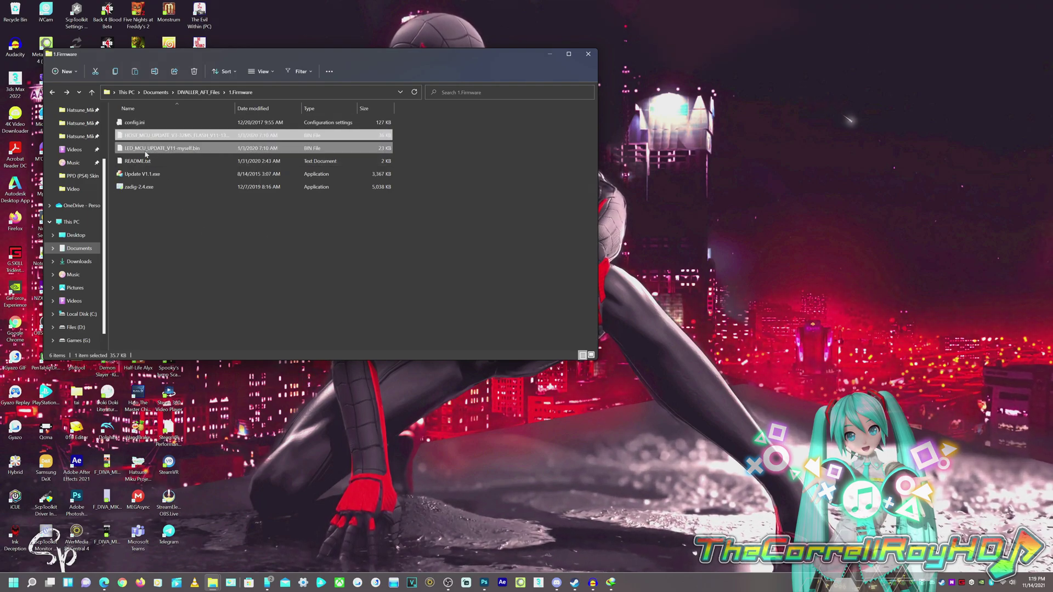
pyautogui.keyDown('ctrl'); pyautogui.click(384, 148); pyautogui.keyUp('ctrl')
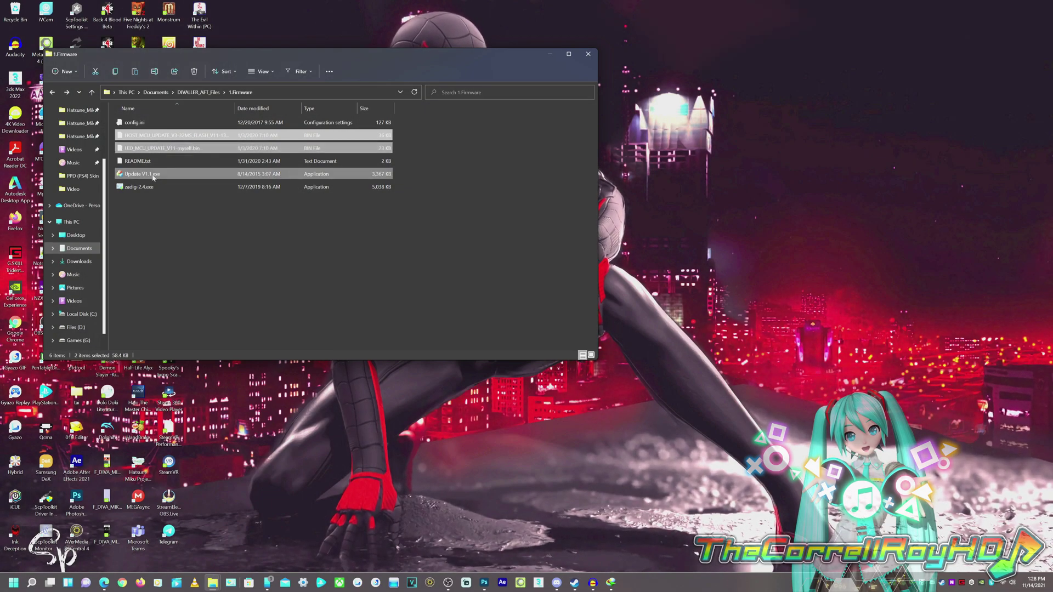
# - Run Update V1.1.exe, flash the connected controller with HOST_MCU_UPDATE_V3-32MS_FLASH_V11-132546.bin, and disconnect it
pyautogui.doubleClick(153, 176)
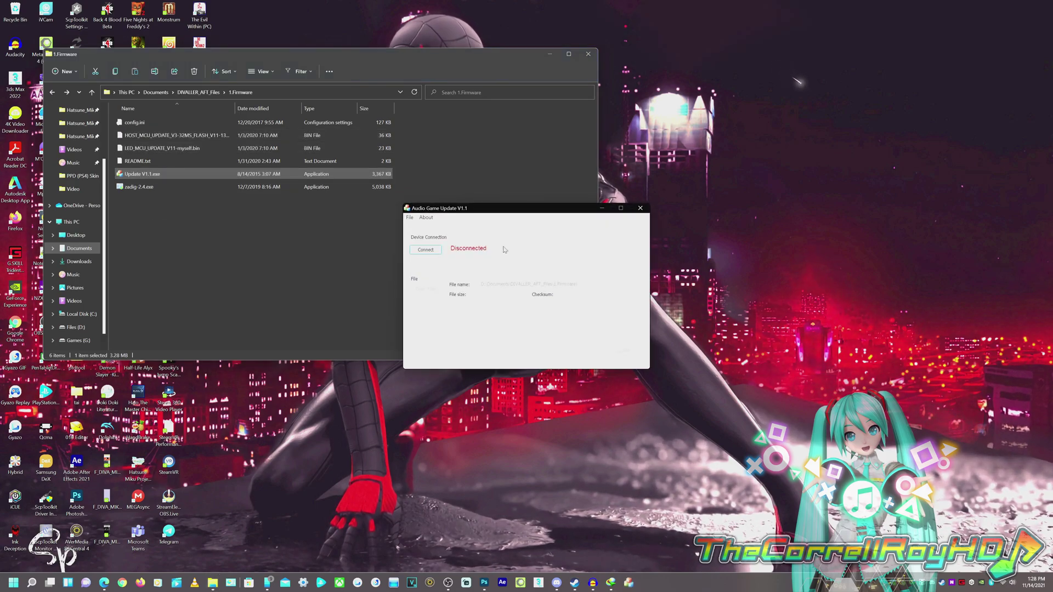
pyautogui.click(425, 251)
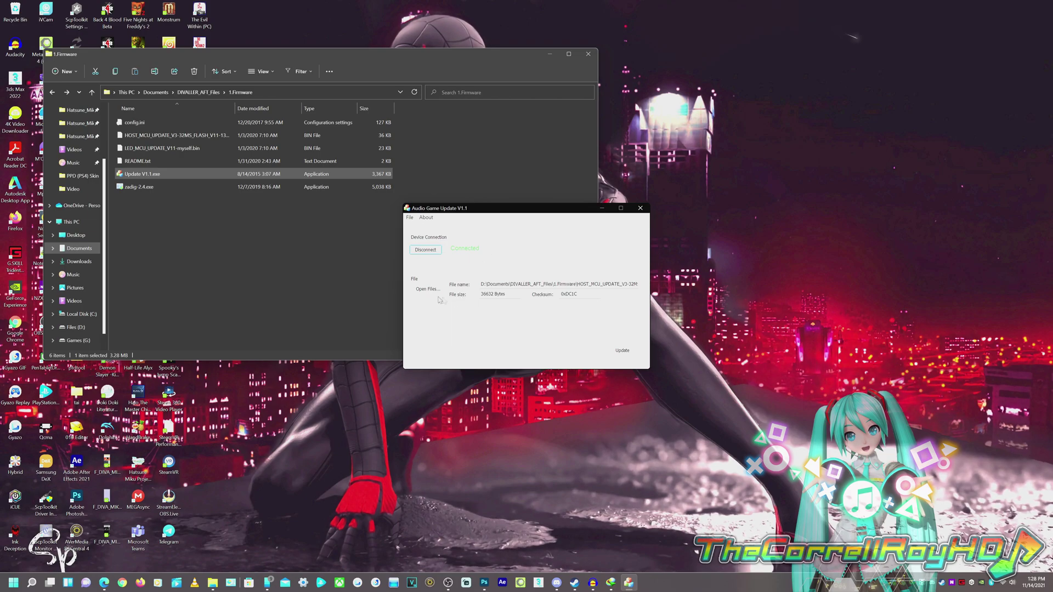
pyautogui.click(429, 289)
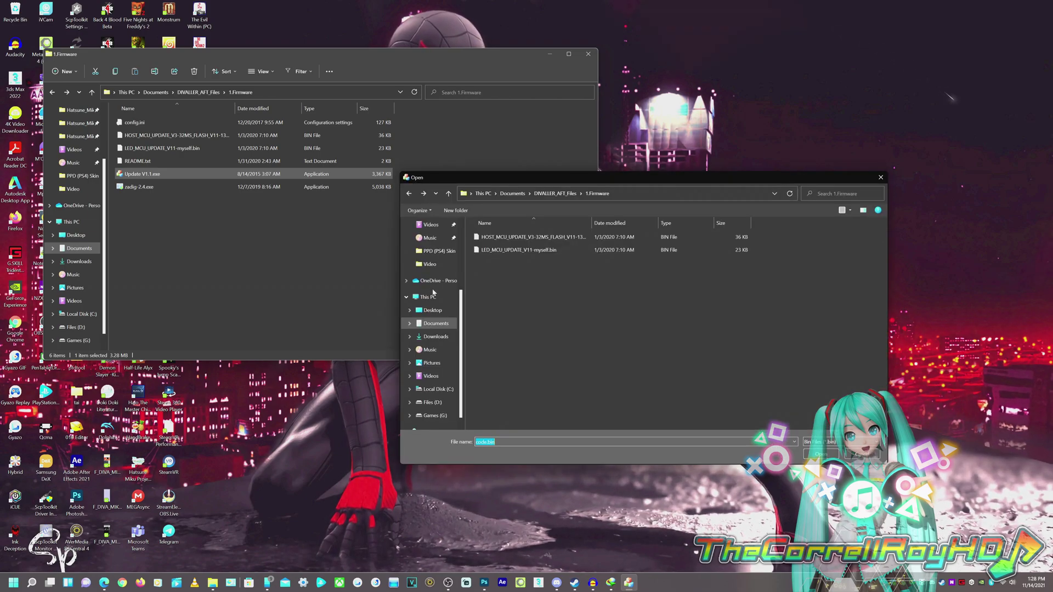
pyautogui.click(581, 237)
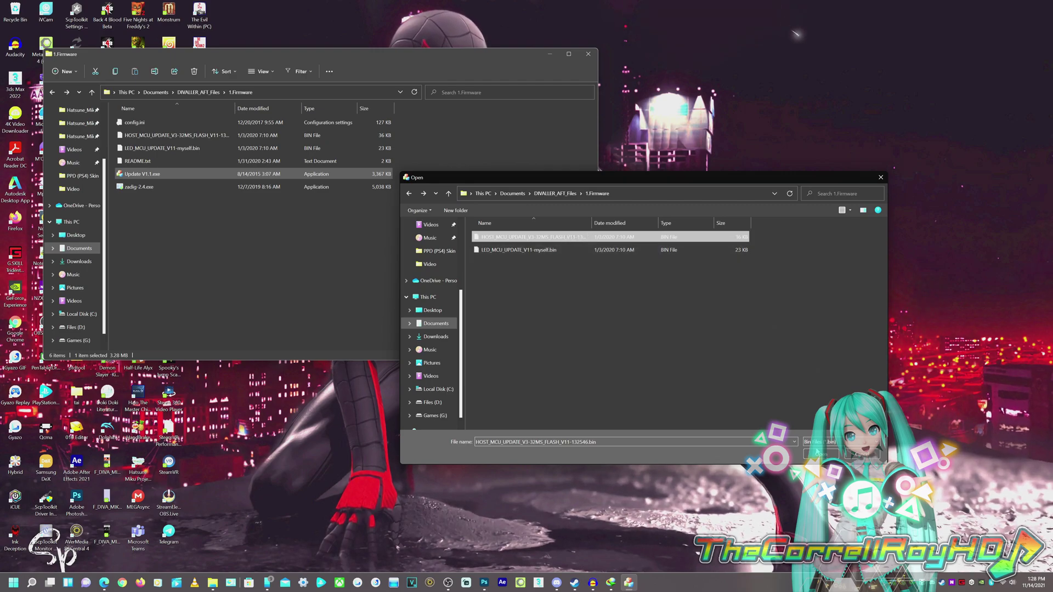
pyautogui.click(820, 454)
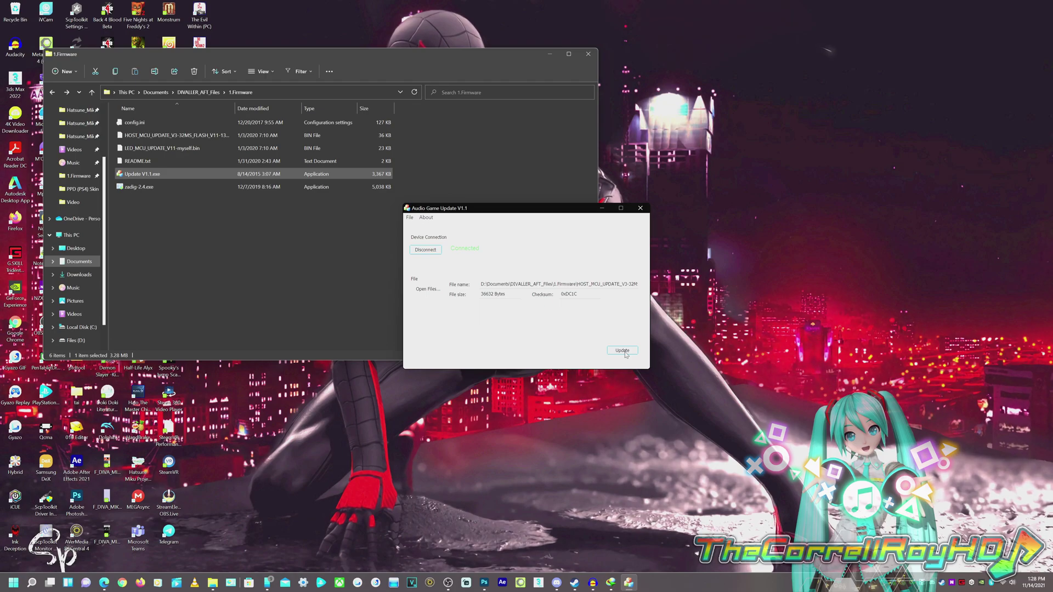
pyautogui.click(624, 351)
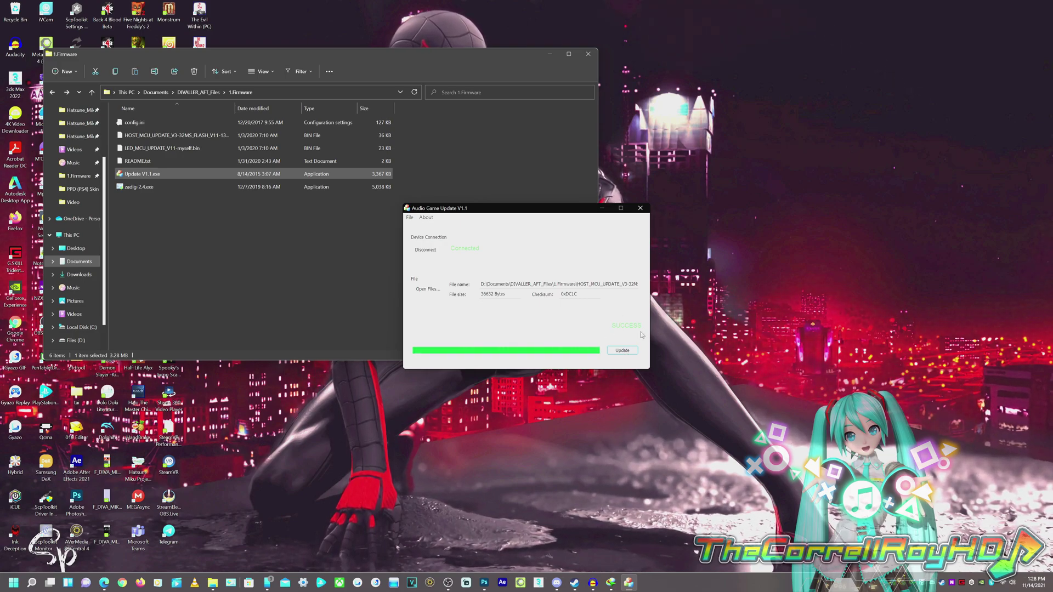
pyautogui.click(426, 253)
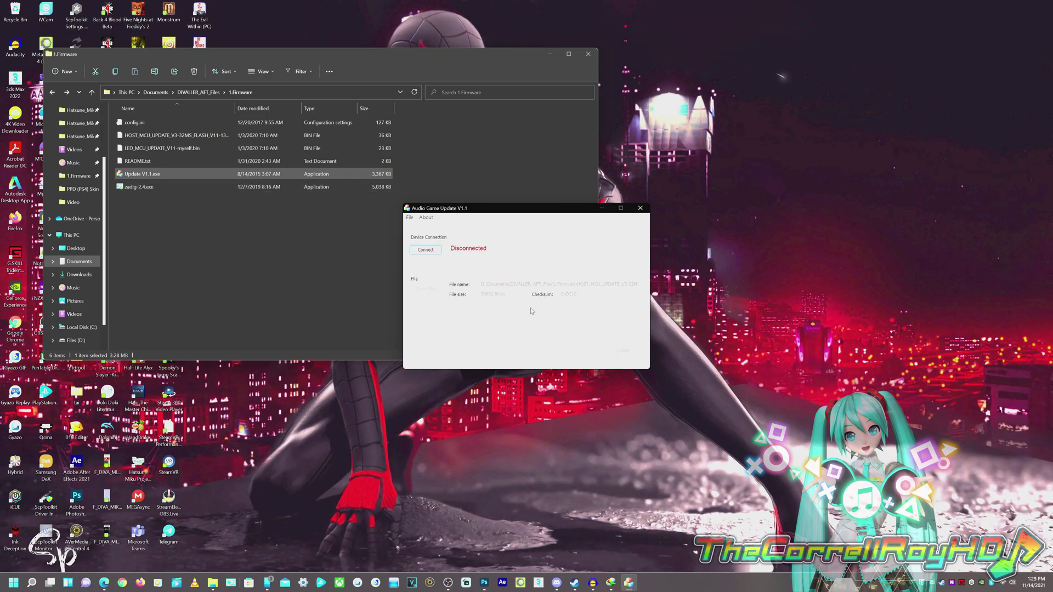
# - Reconnect the controller in the updater, flash it with LED_MCU_UPDATE_V11-myself.bin, and disconnect it
pyautogui.click(427, 251)
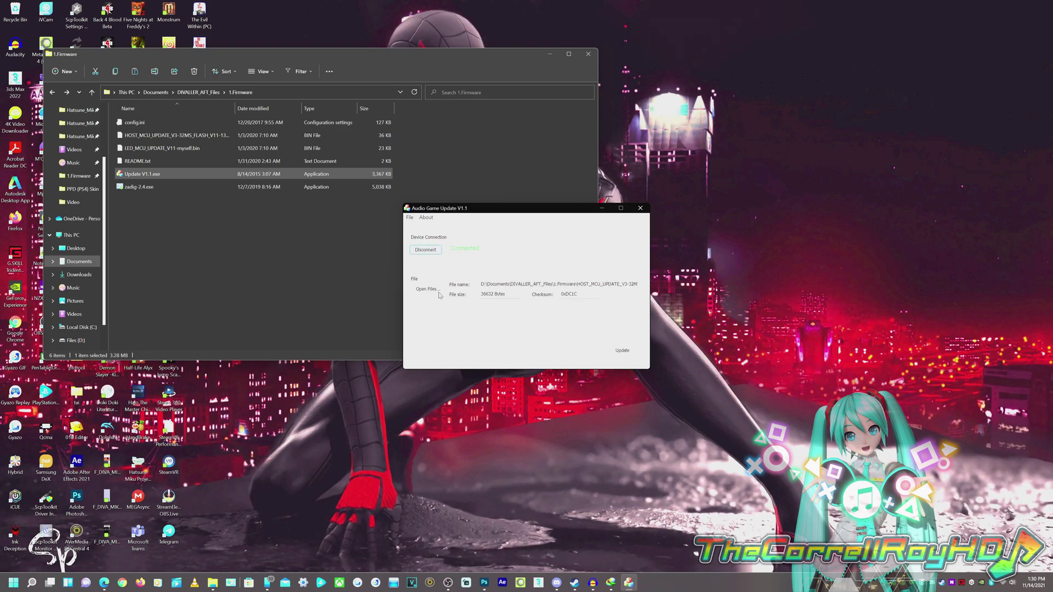
pyautogui.click(428, 289)
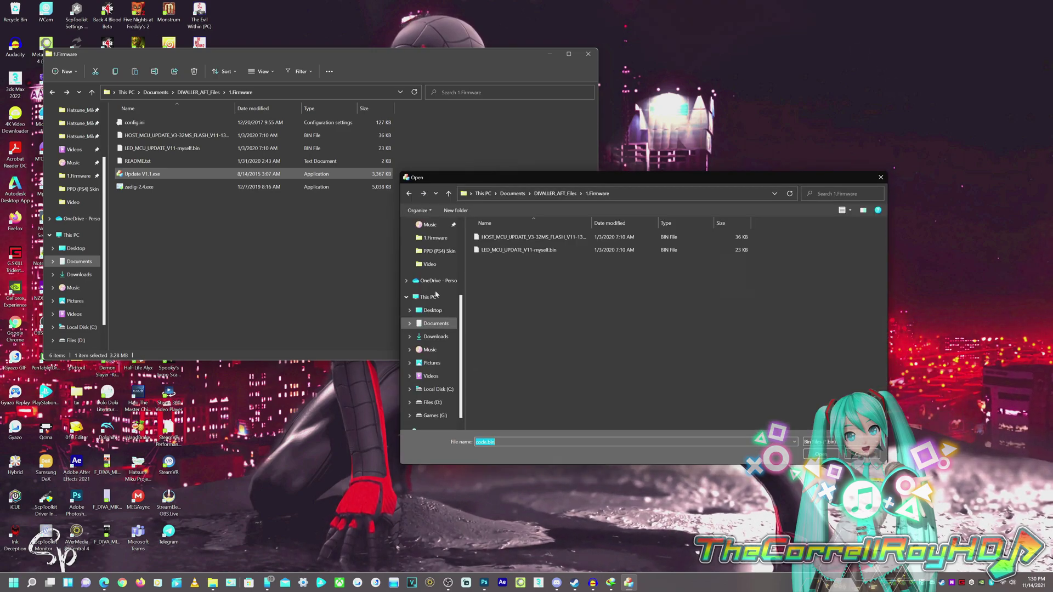
pyautogui.click(493, 251)
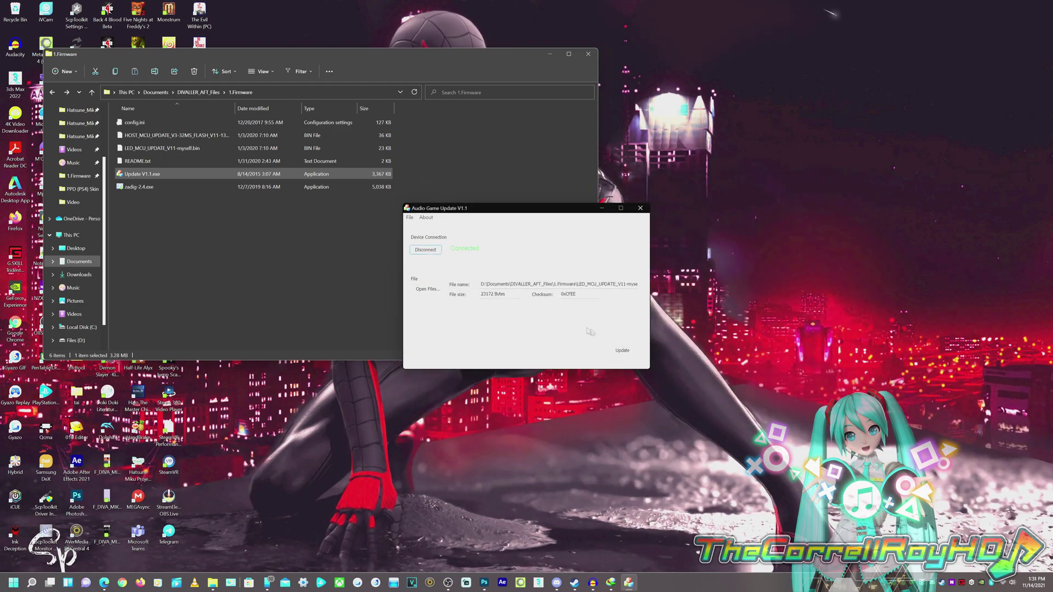
pyautogui.click(629, 352)
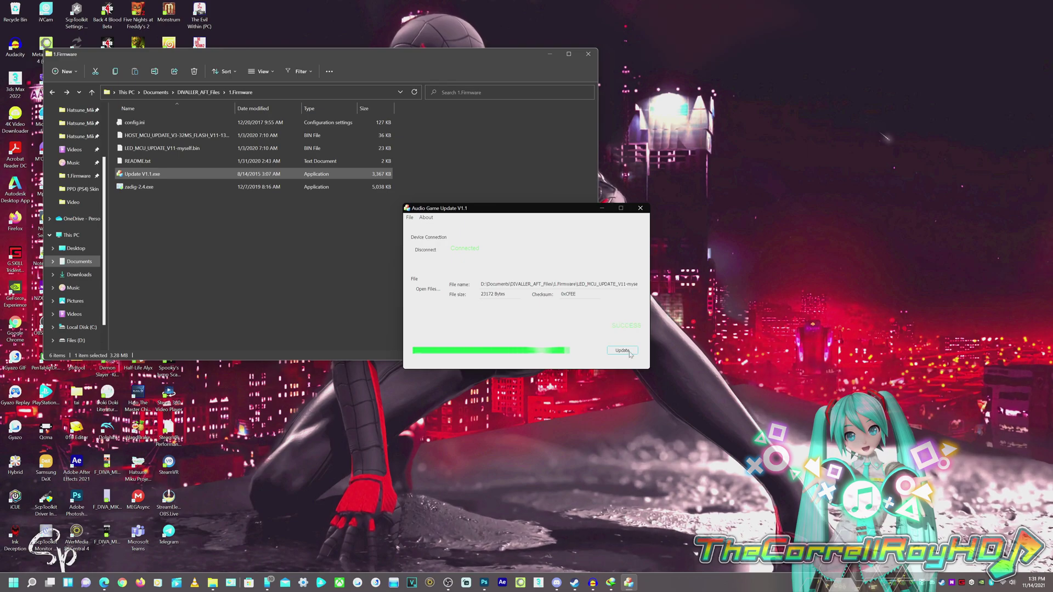
pyautogui.click(425, 249)
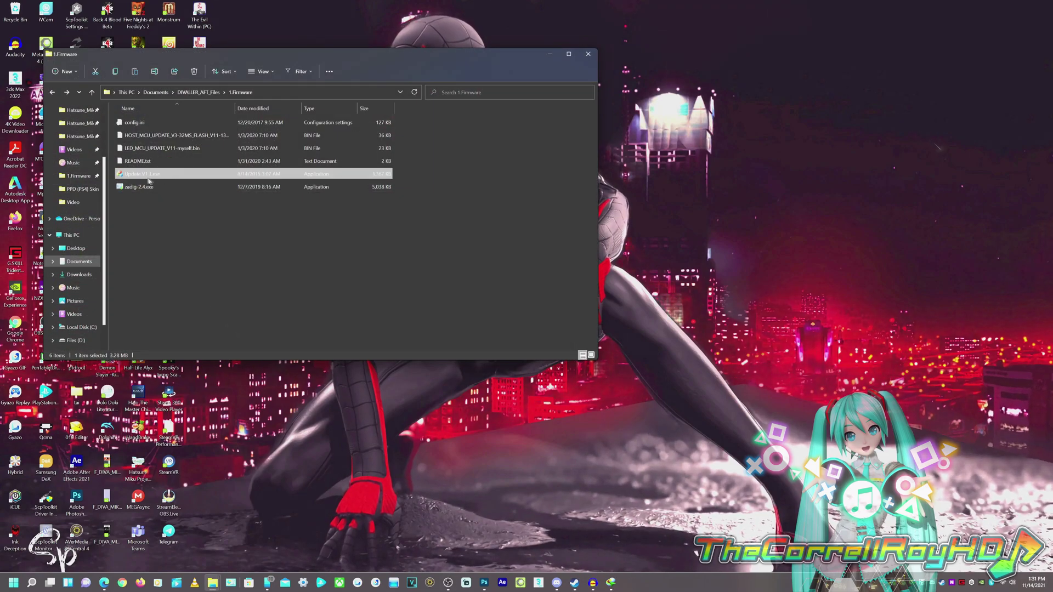
# - Run zadig-2.4.exe, list all devices, choose MYSELF Controller (Interface 4) to check its driver, and close the utility
pyautogui.click(138, 188)
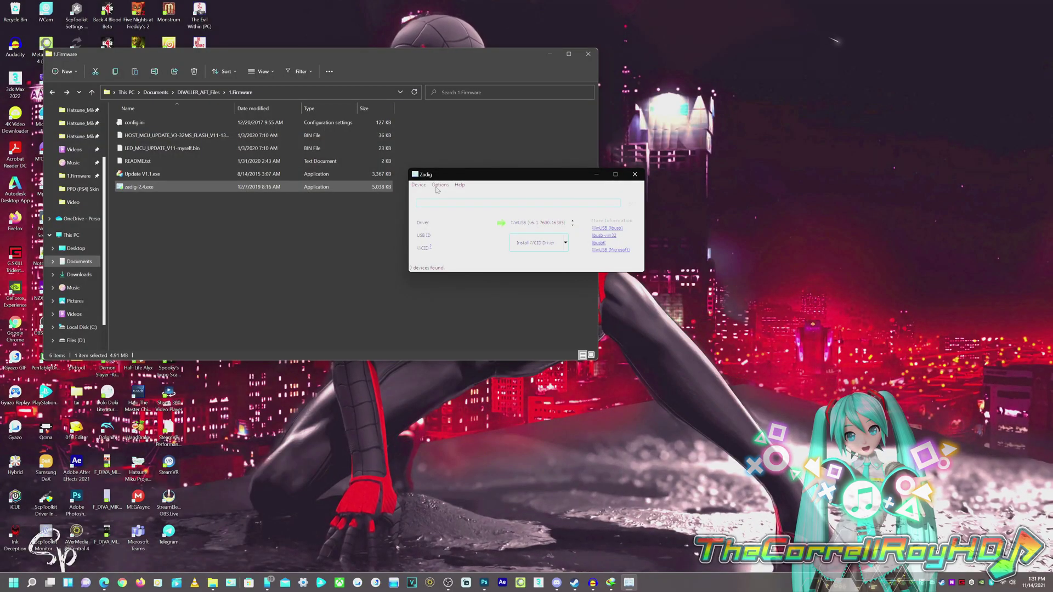
pyautogui.click(440, 185)
pyautogui.click(439, 195)
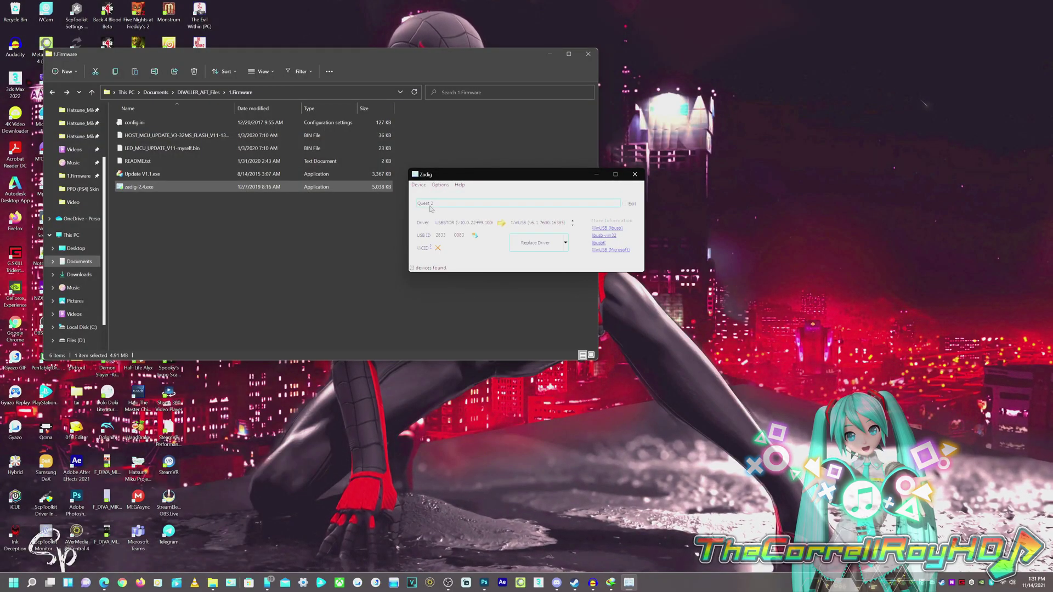
pyautogui.click(431, 209)
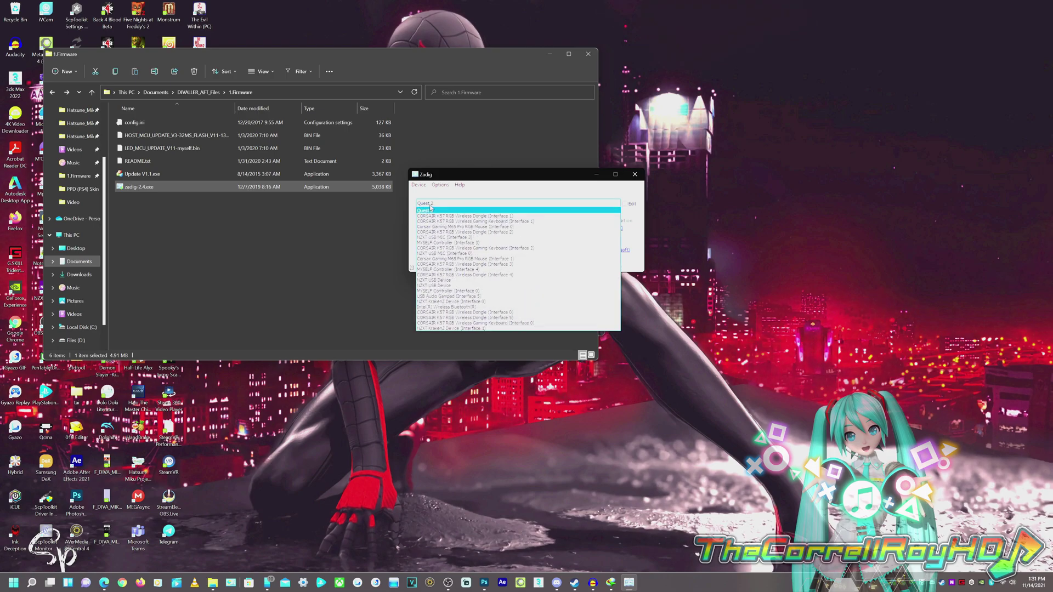
pyautogui.click(470, 270)
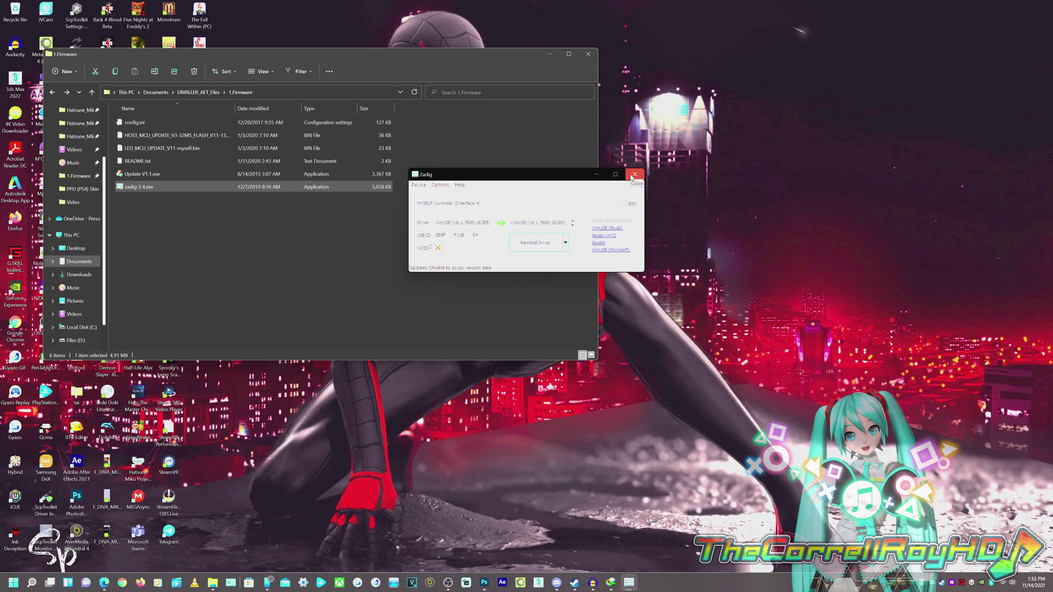
pyautogui.click(634, 175)
# - Return to the DIVALLER_AFT_Files folder and open its 2.Hooks subfolder
pyautogui.click(213, 93)
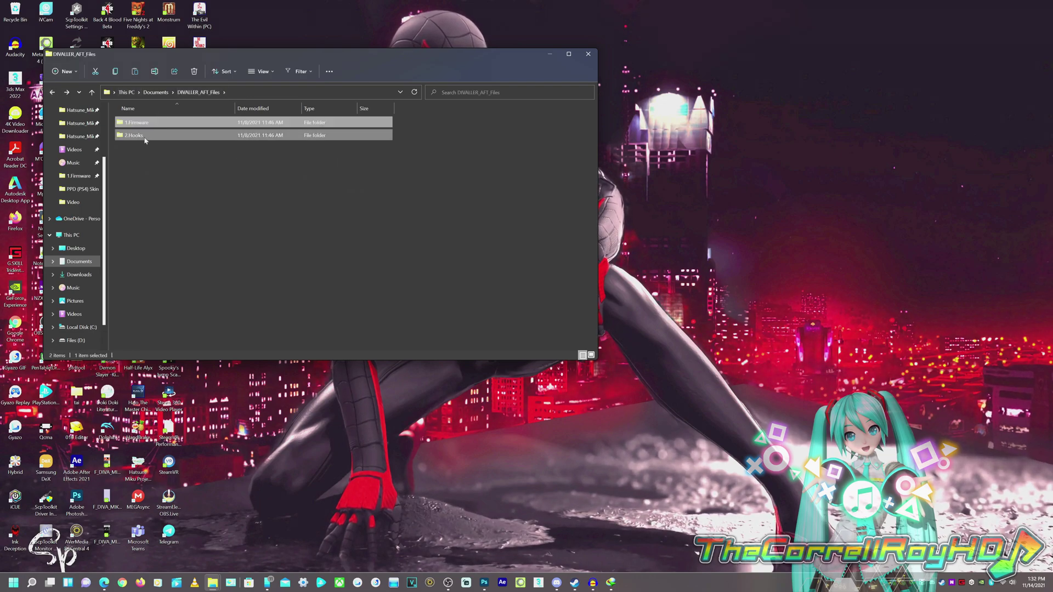
pyautogui.doubleClick(144, 137)
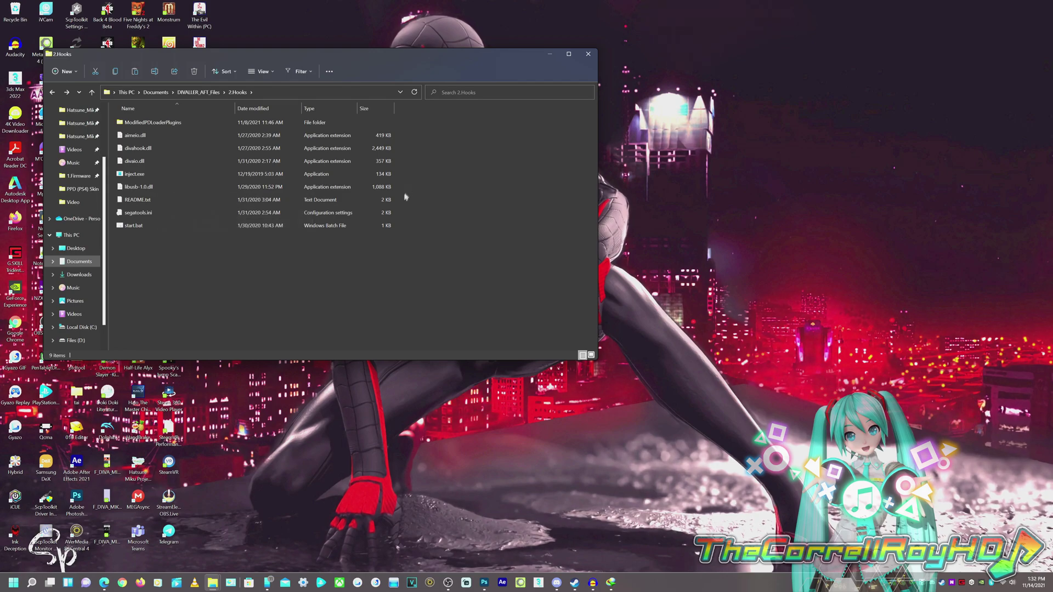
# - Open the game's Hatsune_Miku_Project_DIVA_Arcade_Future_Tone_ONLINE_PLAY folder and place its window beside the 2.Hooks folder
pyautogui.moveTo(400, 217); pyautogui.dragTo(386, 133)
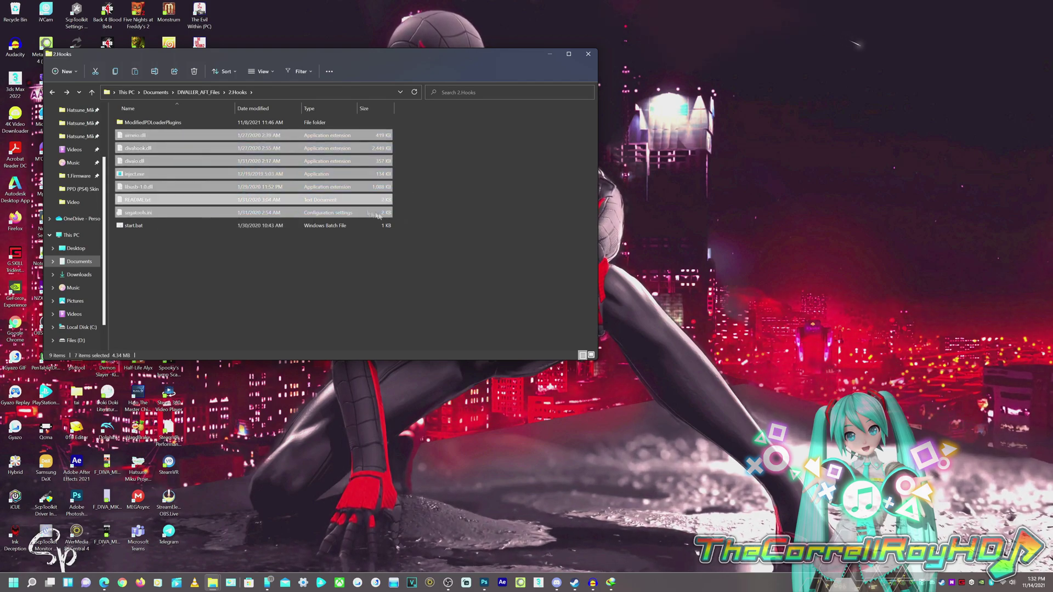
pyautogui.moveTo(407, 228); pyautogui.dragTo(231, 133)
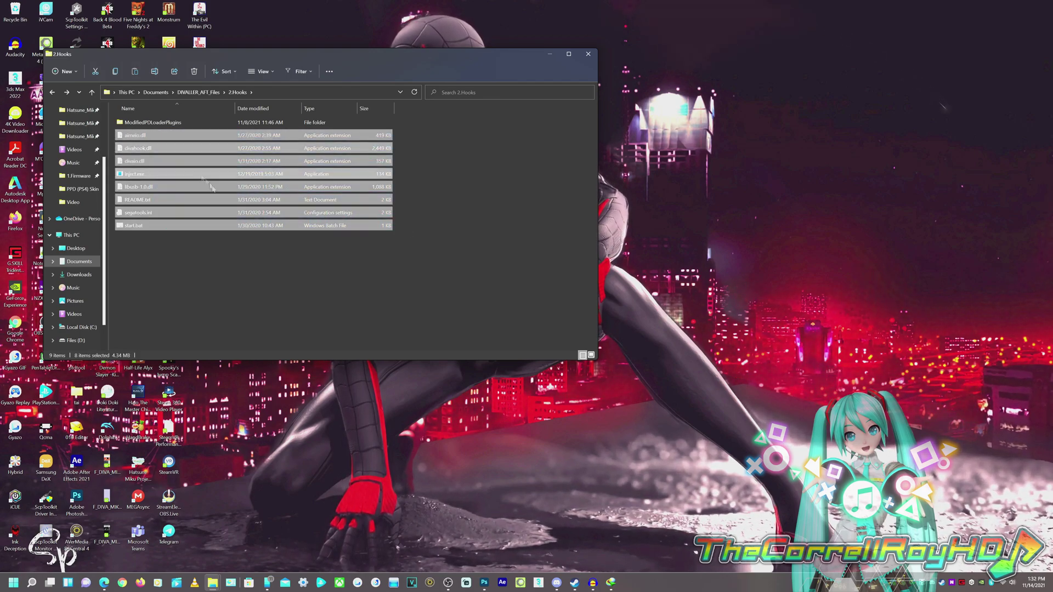
pyautogui.moveTo(170, 175); pyautogui.dragTo(213, 583)
pyautogui.moveTo(866, 545); pyautogui.dragTo(867, 546)
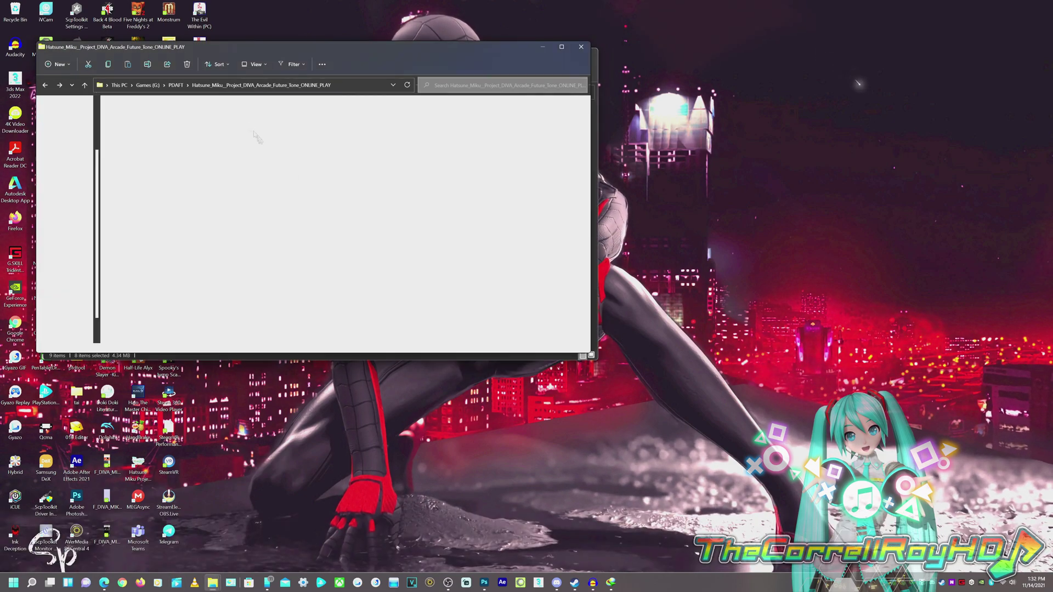
pyautogui.moveTo(256, 56); pyautogui.dragTo(703, 223)
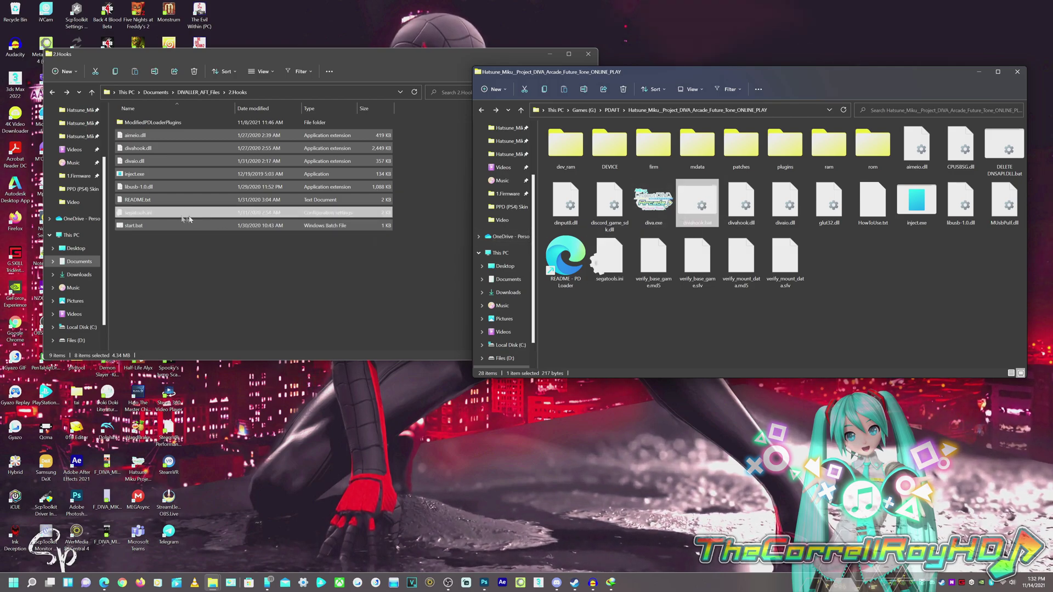
# - Rename start.bat in the 2.Hooks folder to divahook.bat
pyautogui.click(137, 228)
pyautogui.rightClick(136, 229)
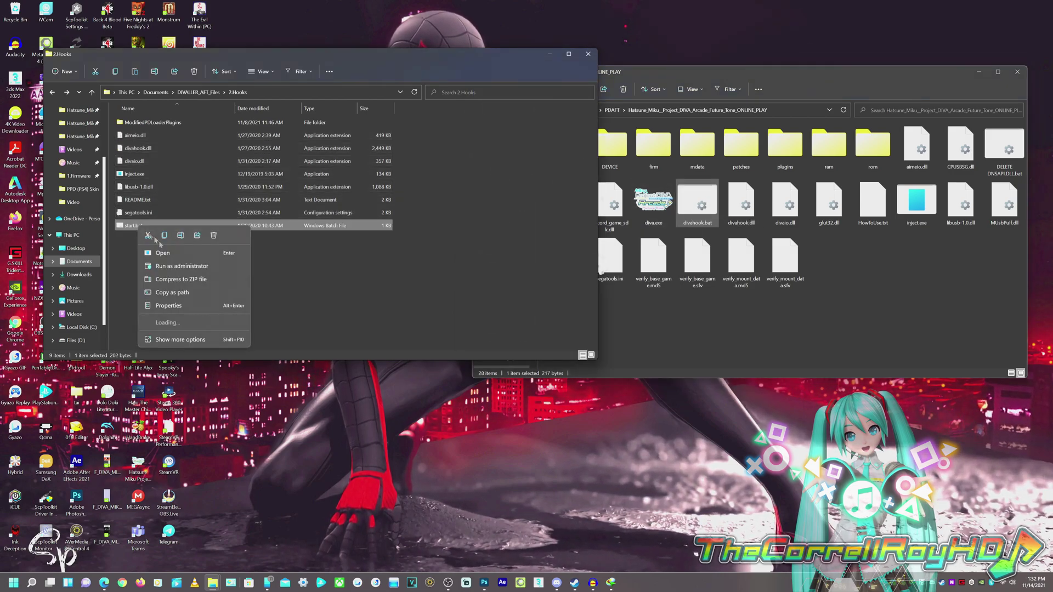
pyautogui.click(180, 340)
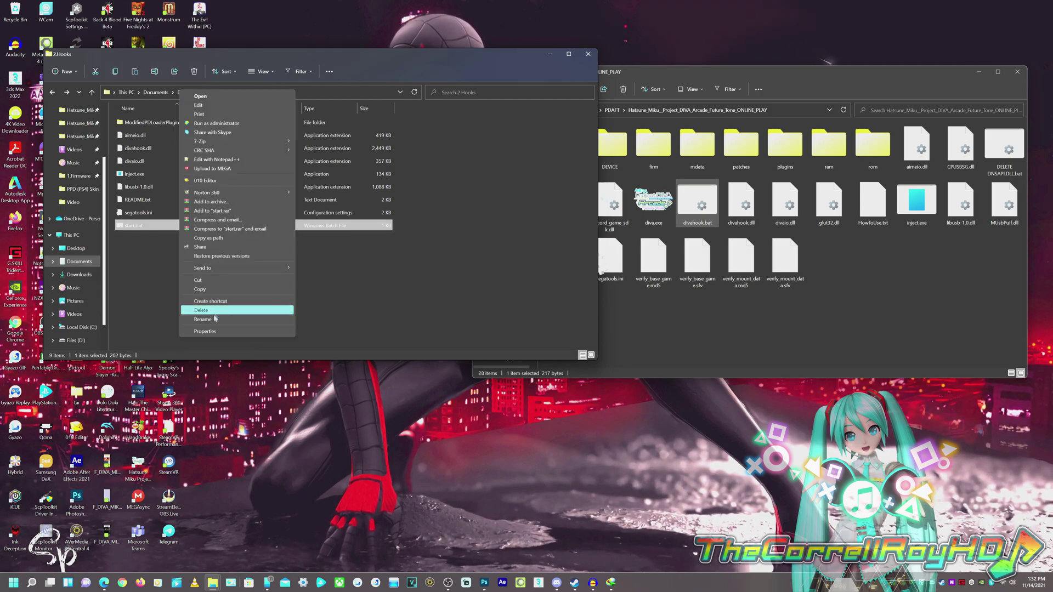
pyautogui.click(212, 319)
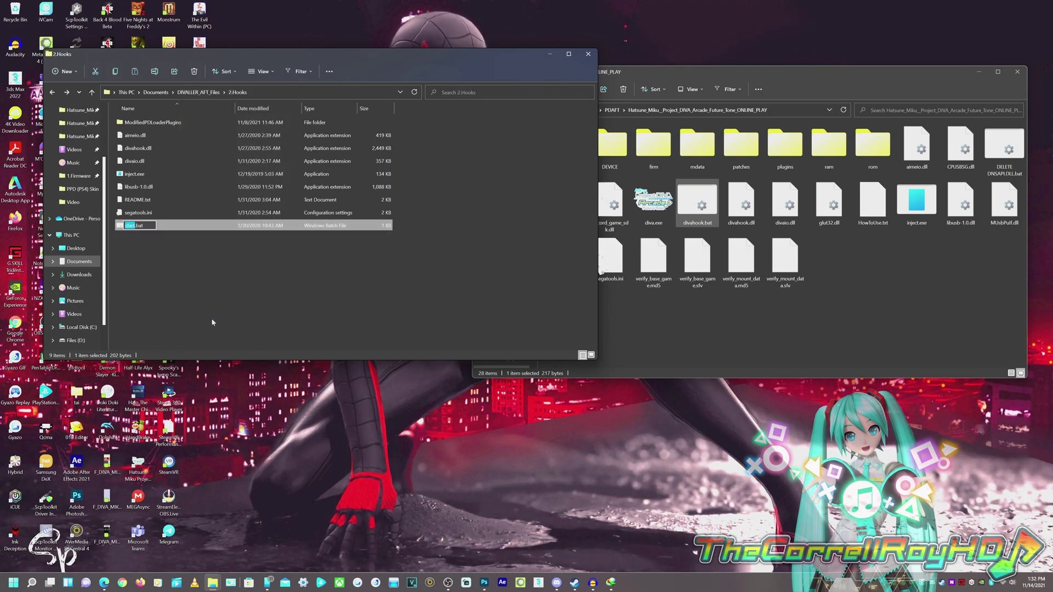
pyautogui.write('diva')
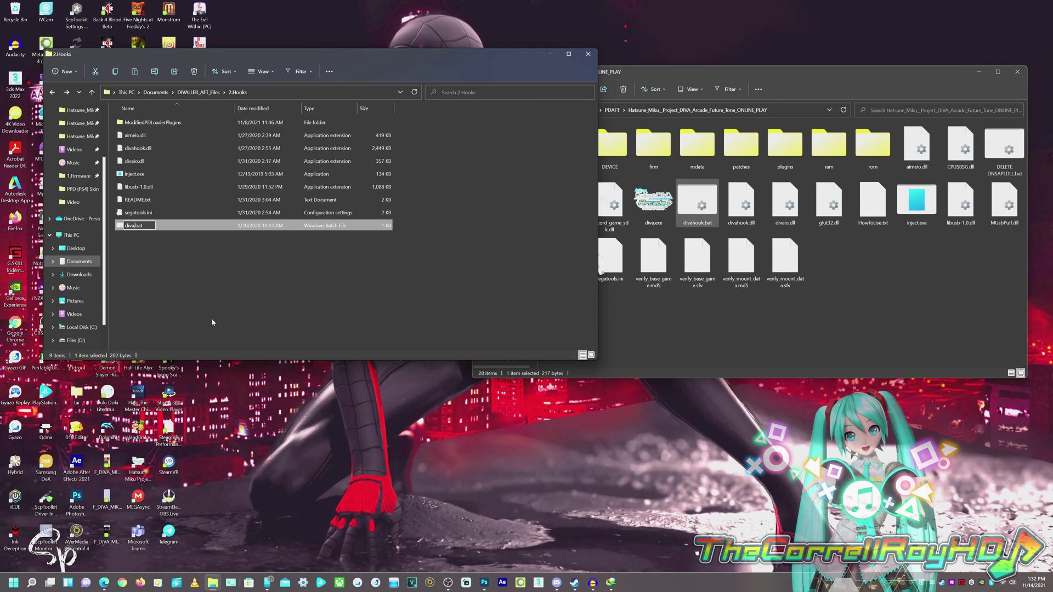
pyautogui.write('hook')
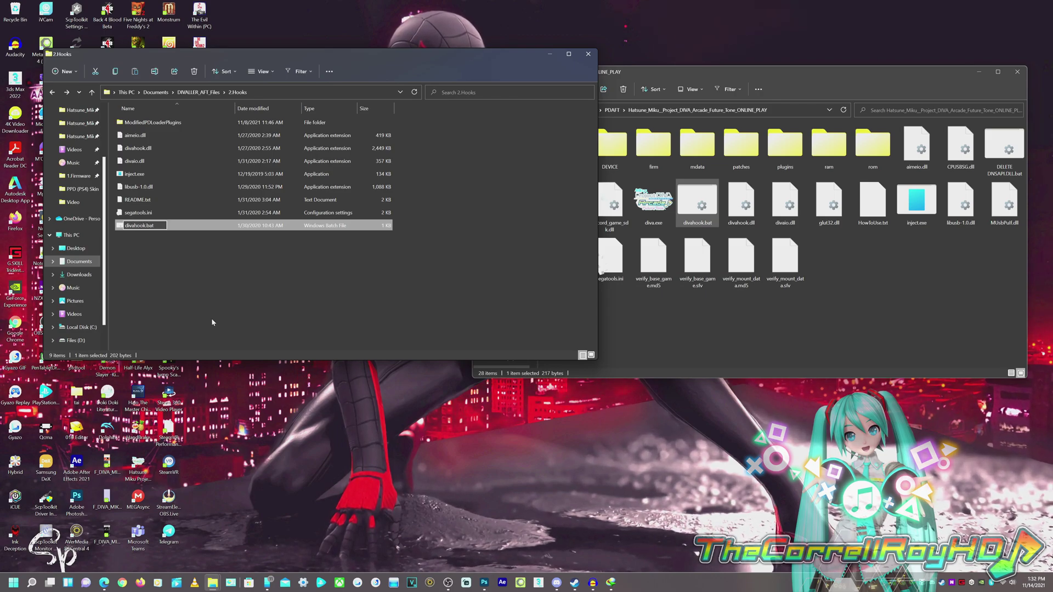
pyautogui.press('Return')
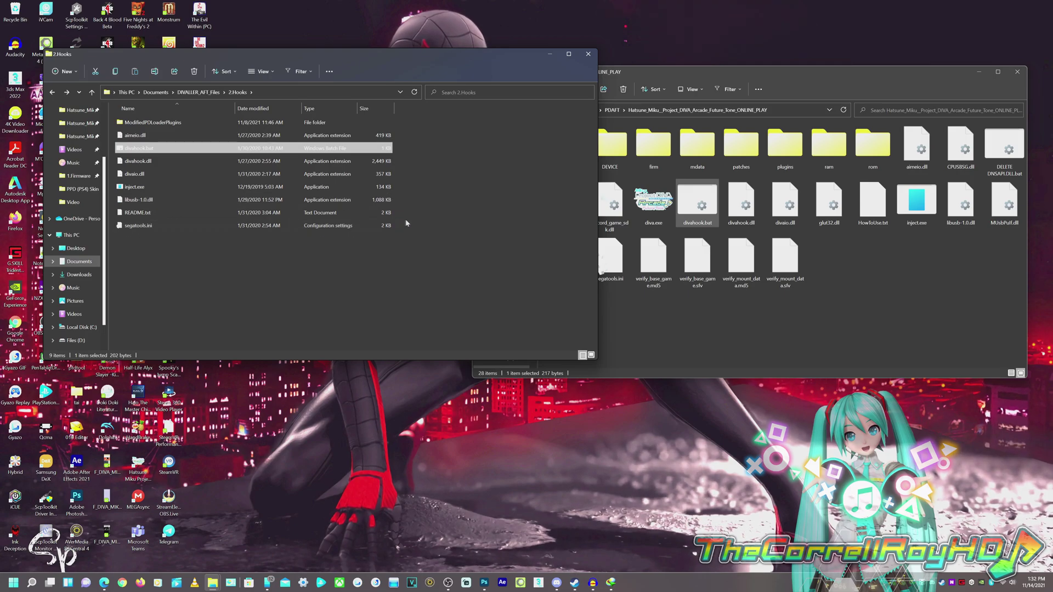
# - Copy aimeio.dll, divahook.dll, divaio.dll, inject.exe and libusb-1.0.dll from 2.Hooks into the game folder, replacing the existing files
pyautogui.moveTo(403, 202); pyautogui.dragTo(133, 140)
pyautogui.keyDown('ctrl'); pyautogui.click(138, 149); pyautogui.keyUp('ctrl')
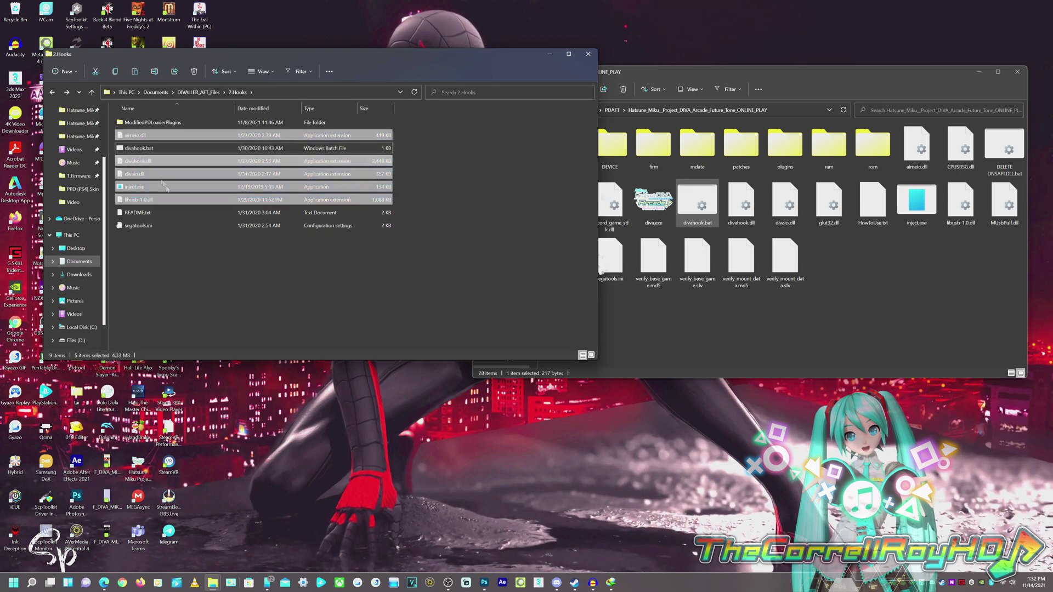
pyautogui.moveTo(142, 175); pyautogui.dragTo(863, 272)
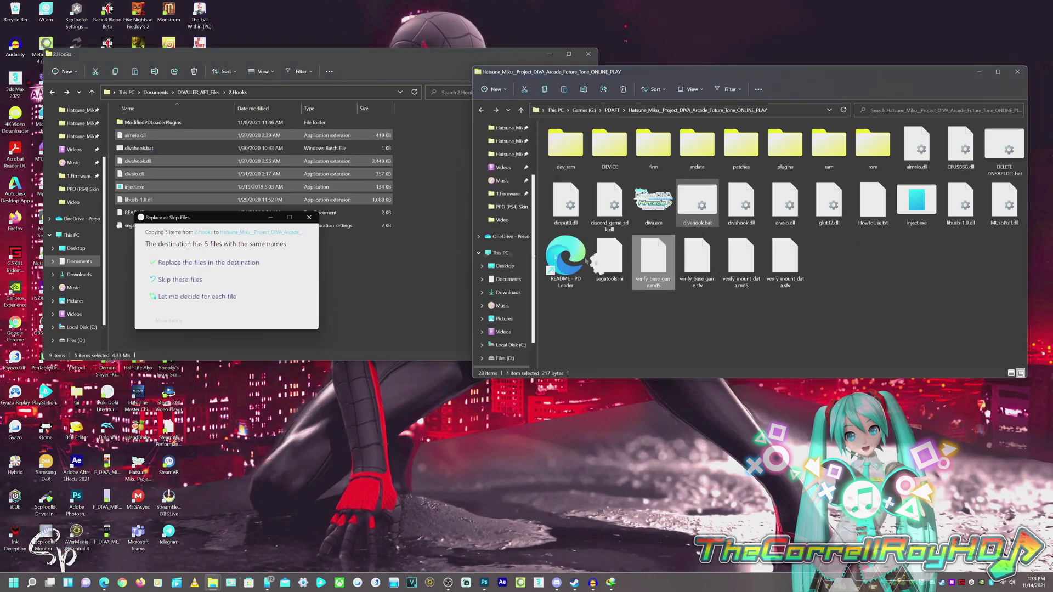
pyautogui.click(176, 263)
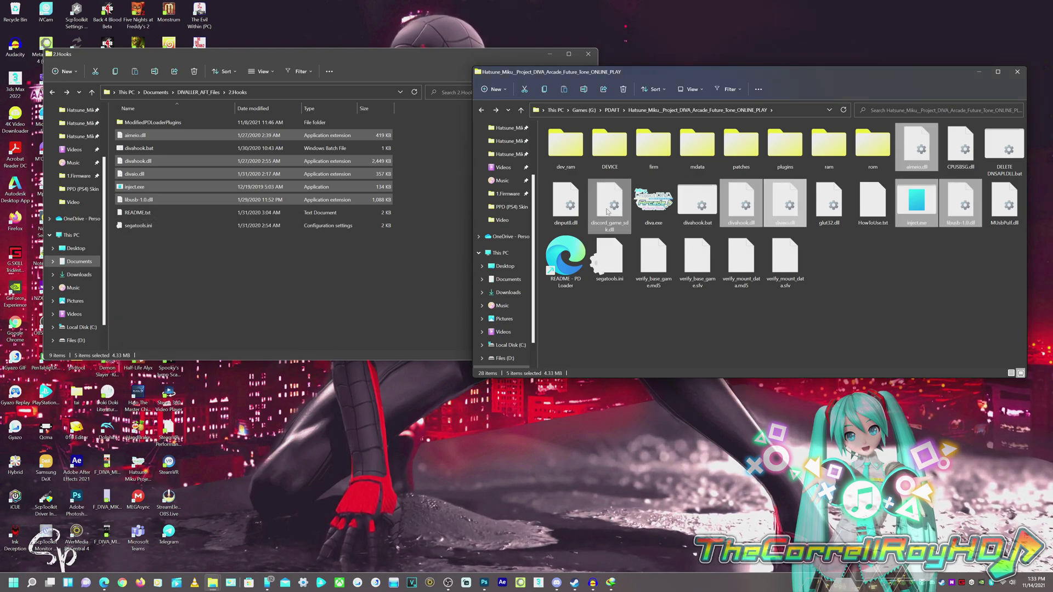
pyautogui.click(851, 258)
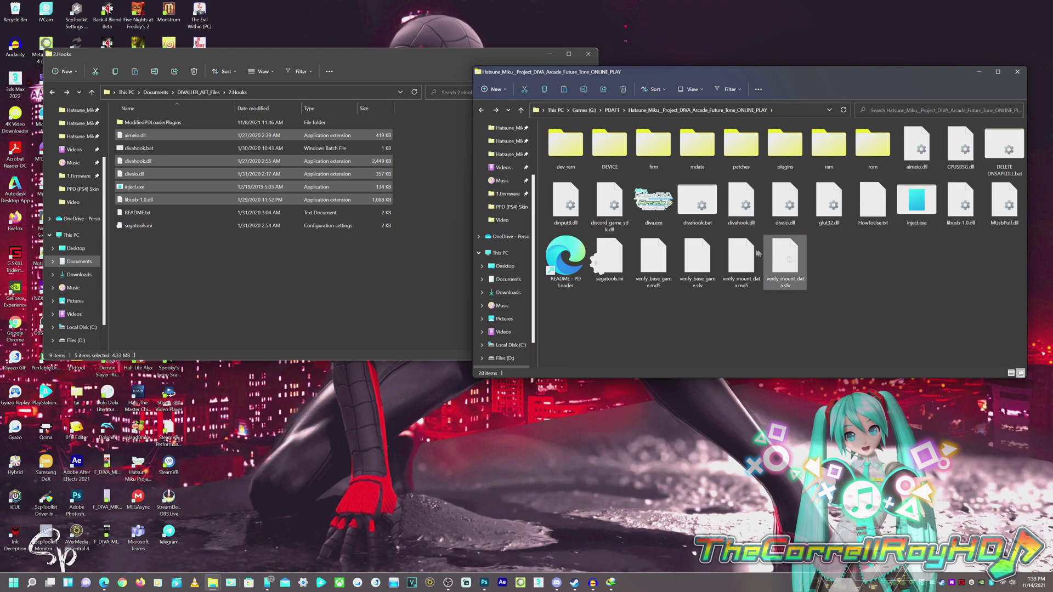
# - Run diva.exe from the game folder and review the Options settings in PD Launcher
pyautogui.click(664, 216)
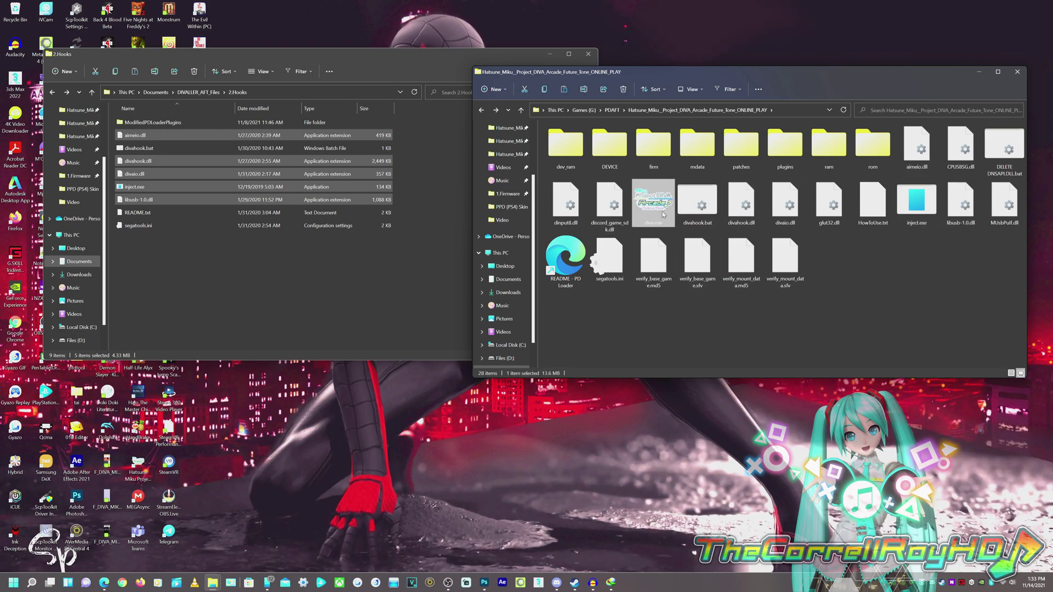
pyautogui.doubleClick(664, 215)
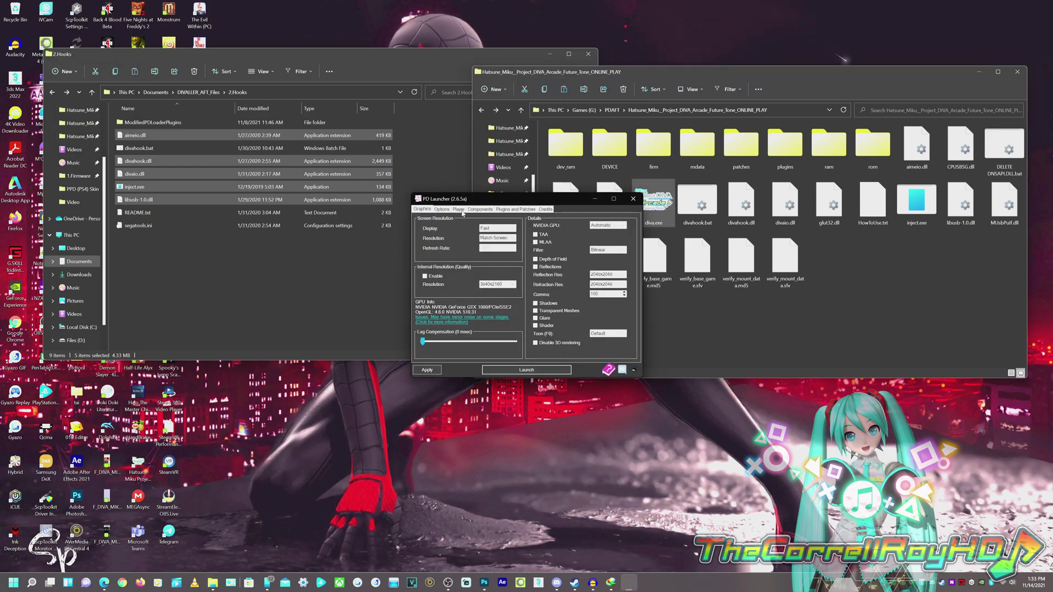
pyautogui.click(442, 209)
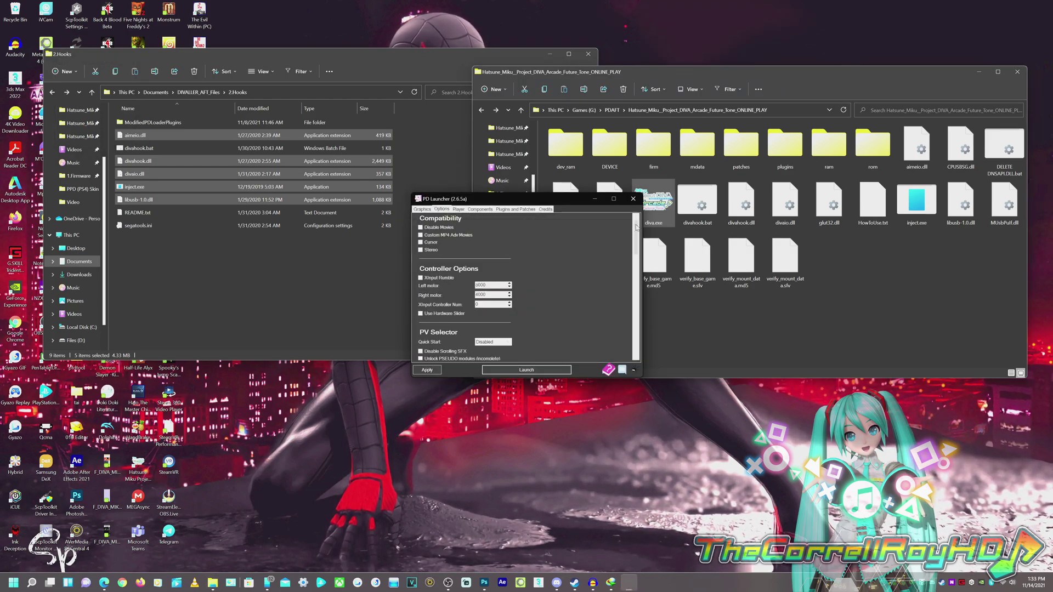
pyautogui.moveTo(637, 227); pyautogui.dragTo(645, 337)
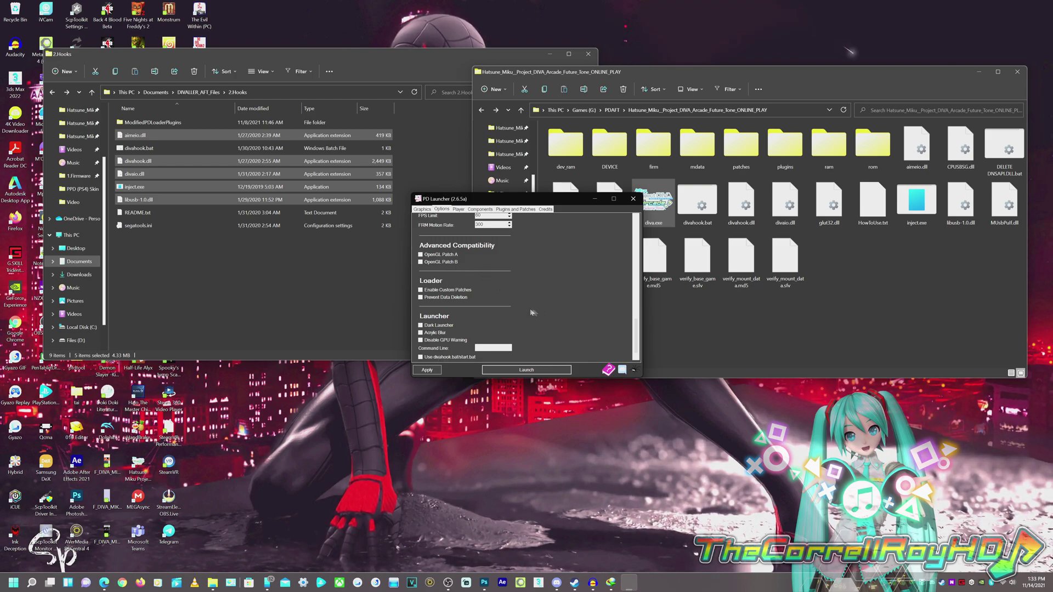
pyautogui.scroll(1, 461, 319)
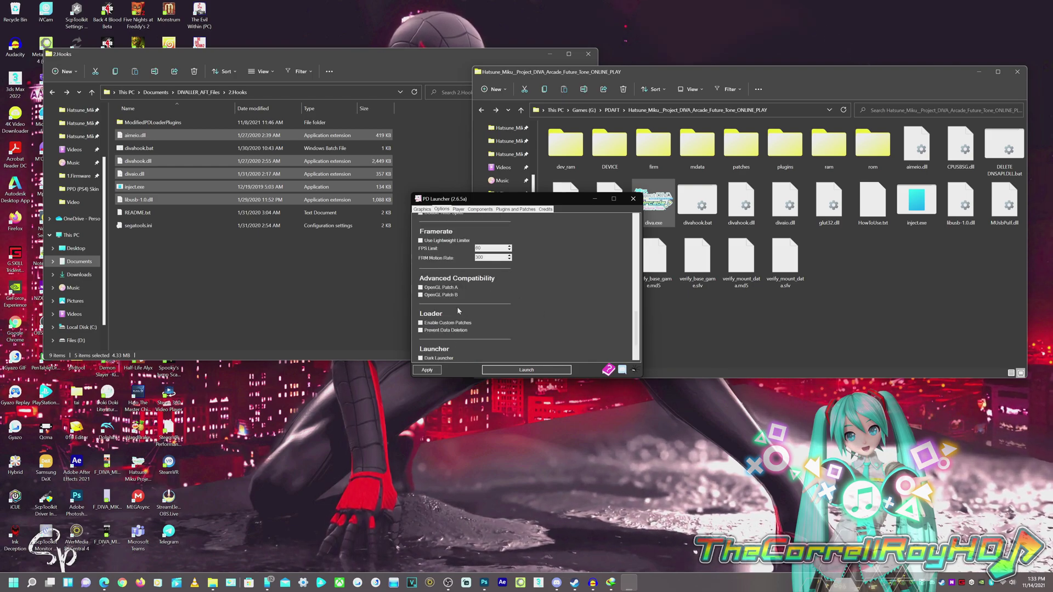
pyautogui.scroll(2, 563, 305)
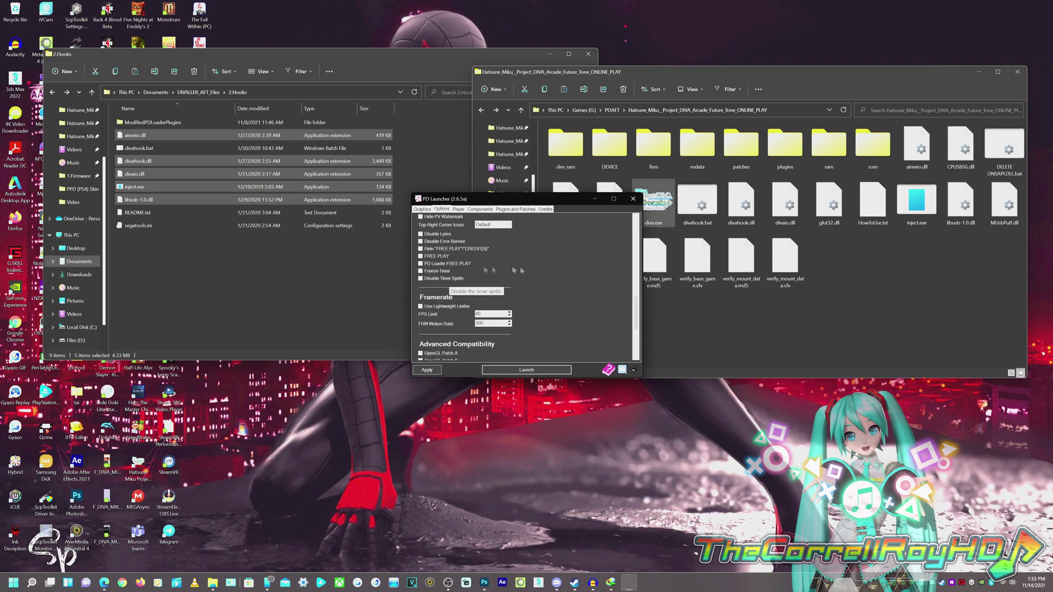
pyautogui.scroll(3, 568, 281)
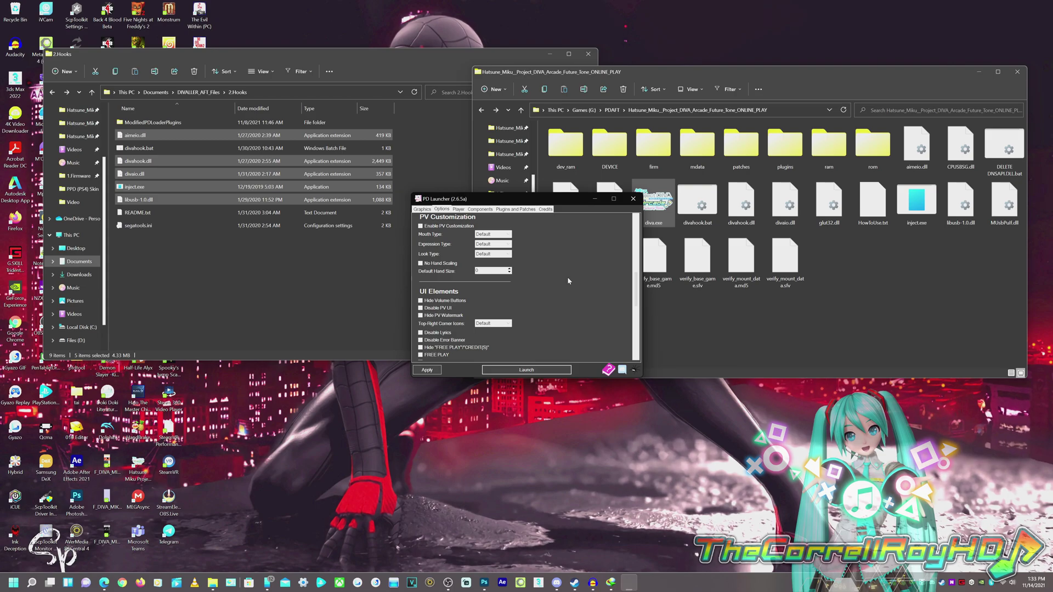
# - Review PD Launcher's Components settings, including Fast Loader Speed, and its Plugins and Patches list
pyautogui.click(481, 210)
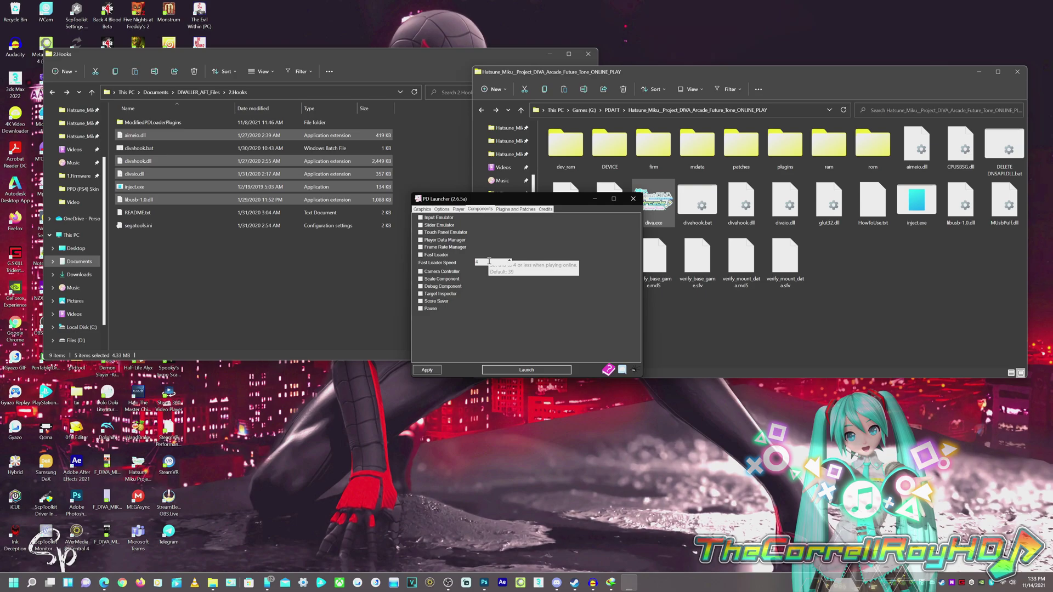
pyautogui.moveTo(488, 261); pyautogui.dragTo(440, 264)
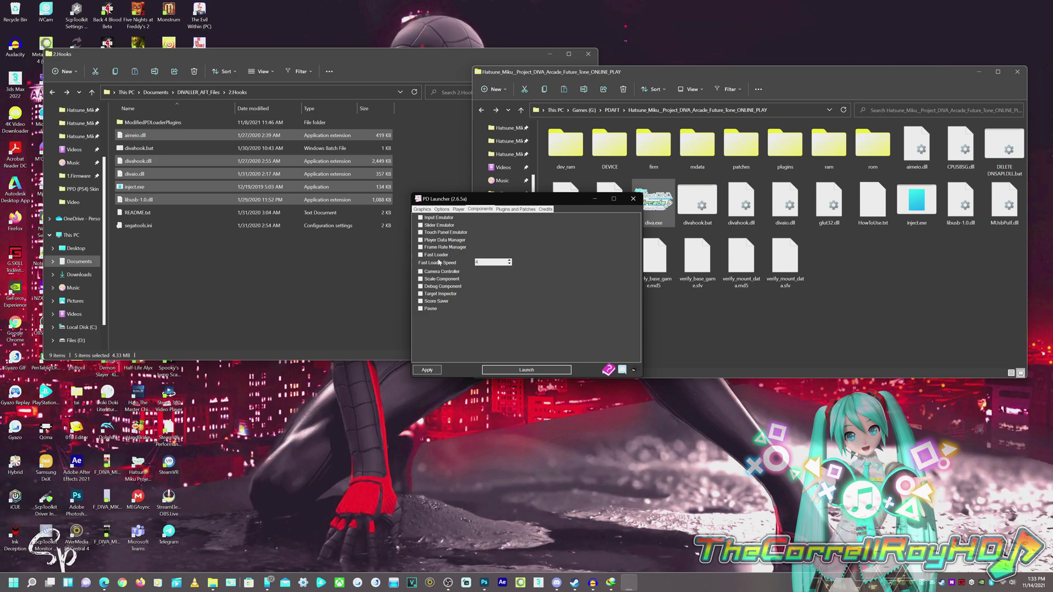
pyautogui.click(503, 210)
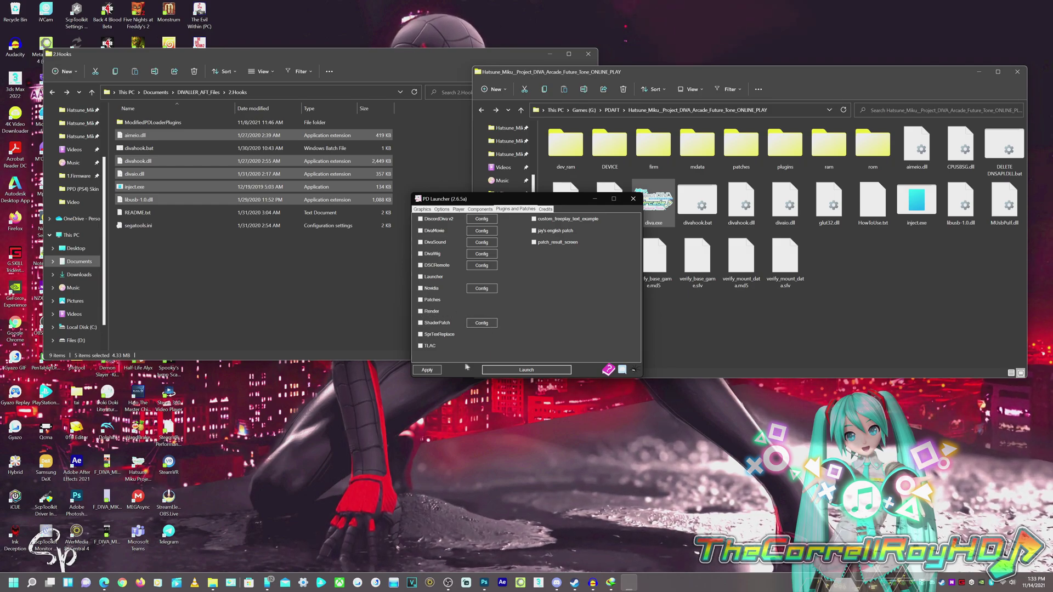
# - Apply the PD Launcher settings, launch the game and maximize its window
pyautogui.click(525, 373)
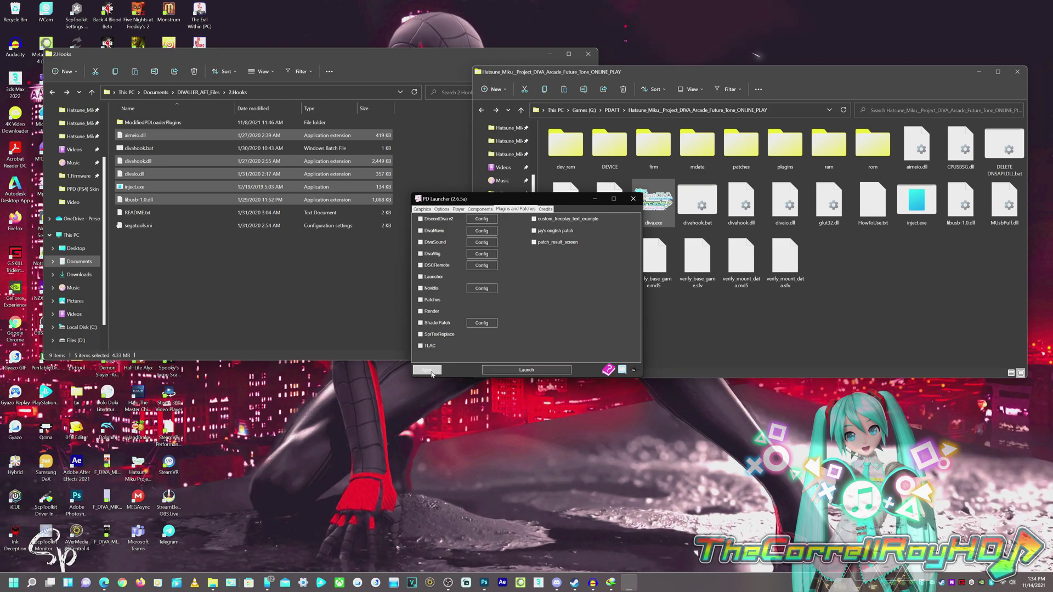
pyautogui.click(524, 373)
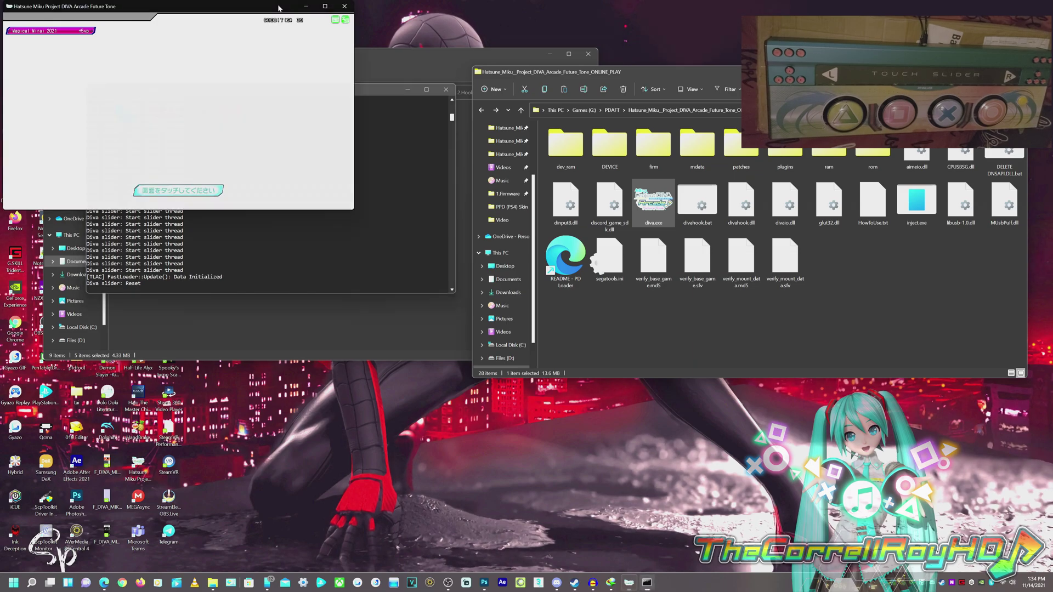
pyautogui.click(321, 7)
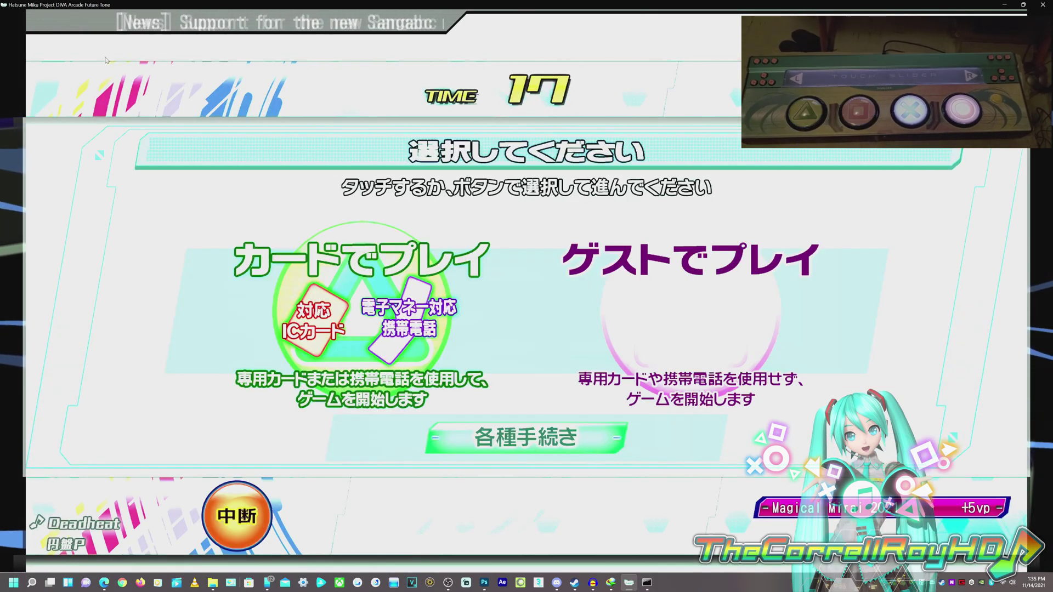
# - Start a guest game in the one-song 完奏モード
pyautogui.press('Return')
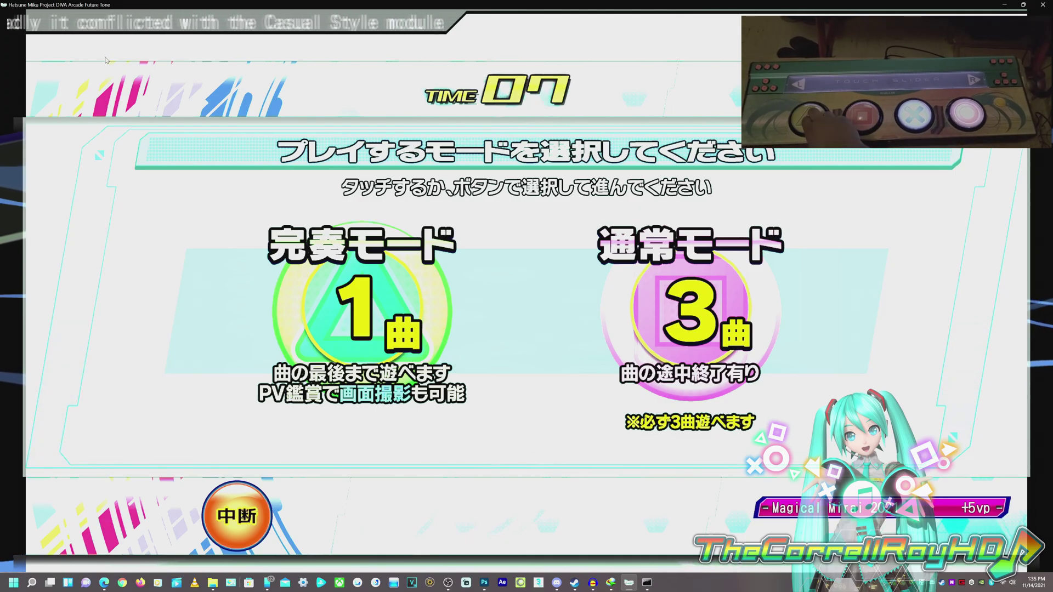
pyautogui.press('w')
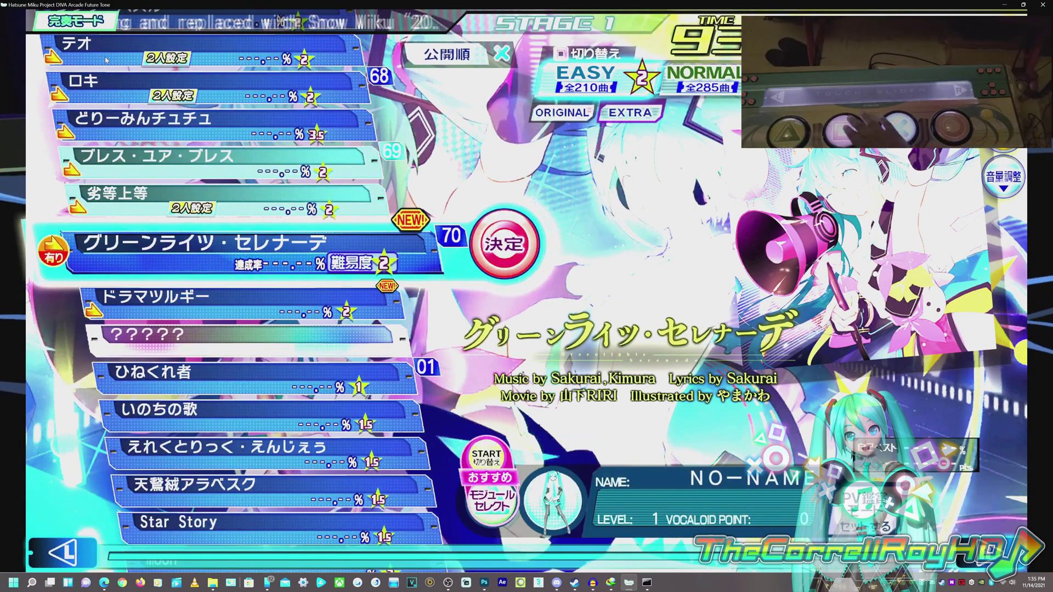
# - Switch the song list to a harder difficulty and browse through it to highlight Catch the Wave
pyautogui.press('d')
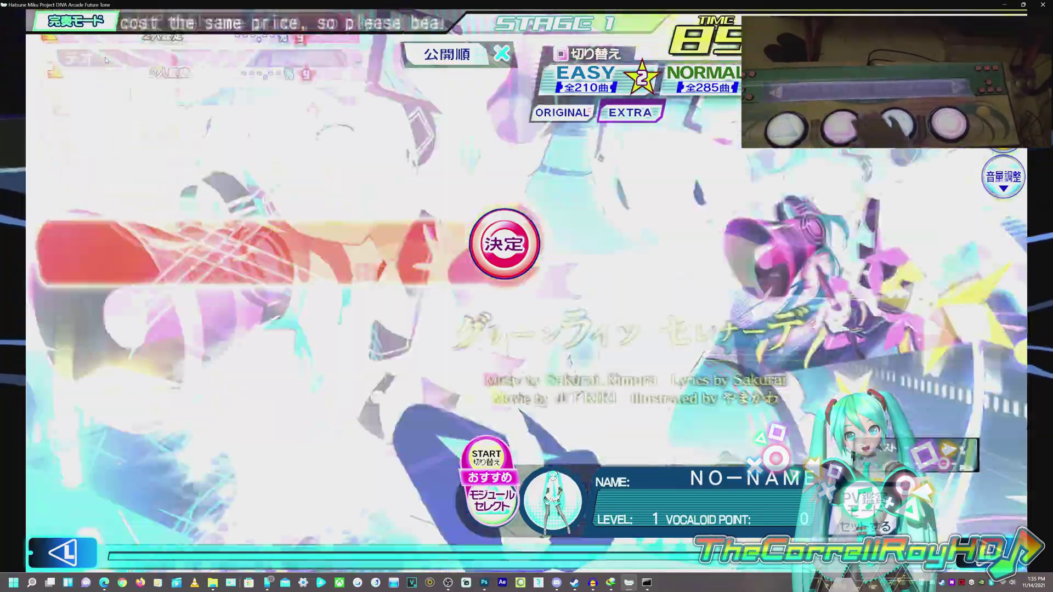
pyautogui.press('Down')
pyautogui.press('Down')
pyautogui.press('Down')
pyautogui.press('Down')
pyautogui.press('Down')
pyautogui.press('Down')
pyautogui.press('Down')
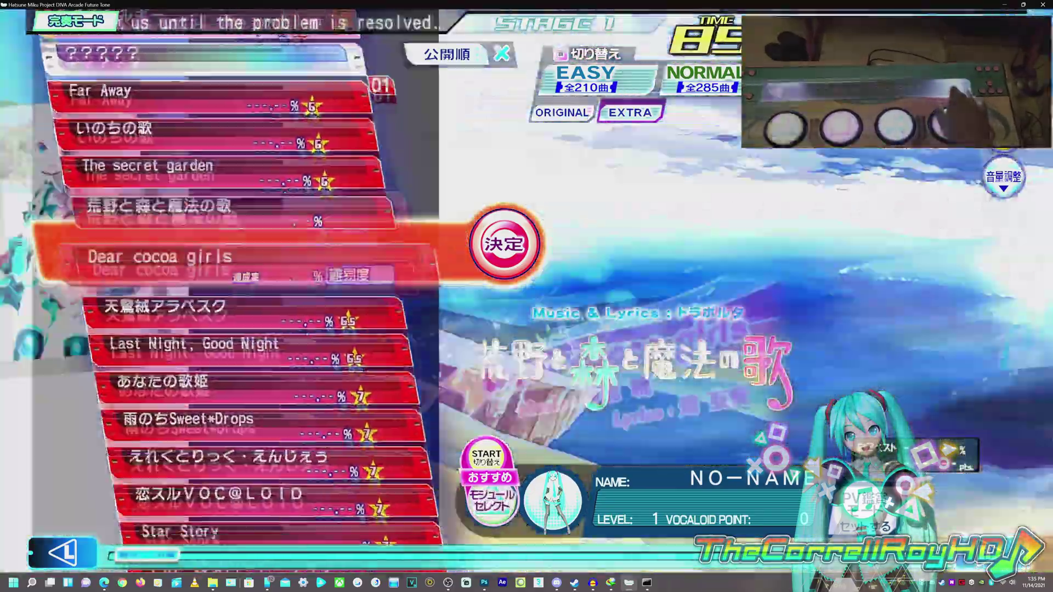
pyautogui.press('Down')
pyautogui.press('Down')
pyautogui.press('Down')
pyautogui.press('Down')
pyautogui.press('Down')
pyautogui.press('Down')
pyautogui.press('Down')
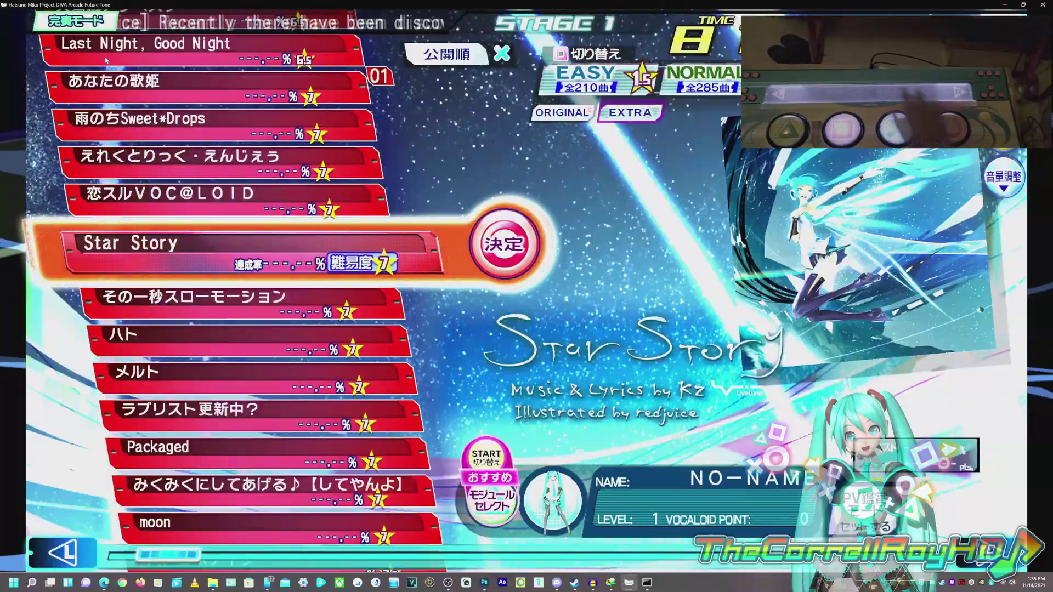
pyautogui.press('Up')
pyautogui.press('Up')
pyautogui.press('Up')
pyautogui.press('Up')
pyautogui.press('Up')
pyautogui.press('Up')
pyautogui.press('Up')
pyautogui.press('Up')
pyautogui.press('Up')
pyautogui.press('Up')
pyautogui.press('Up')
pyautogui.press('Up')
pyautogui.press('Up')
pyautogui.press('Up')
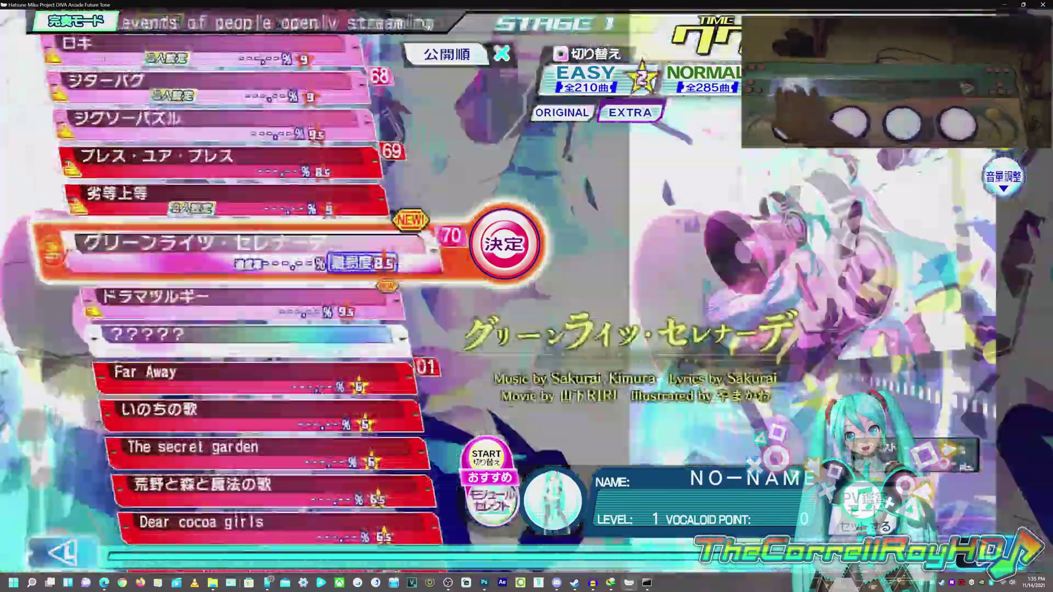
pyautogui.press('Up')
pyautogui.press('Up')
pyautogui.press('Up')
pyautogui.press('Up')
pyautogui.press('Up')
pyautogui.press('Up')
pyautogui.press('Up')
pyautogui.press('Up')
pyautogui.press('Up')
pyautogui.press('Up')
pyautogui.press('Up')
pyautogui.press('Up')
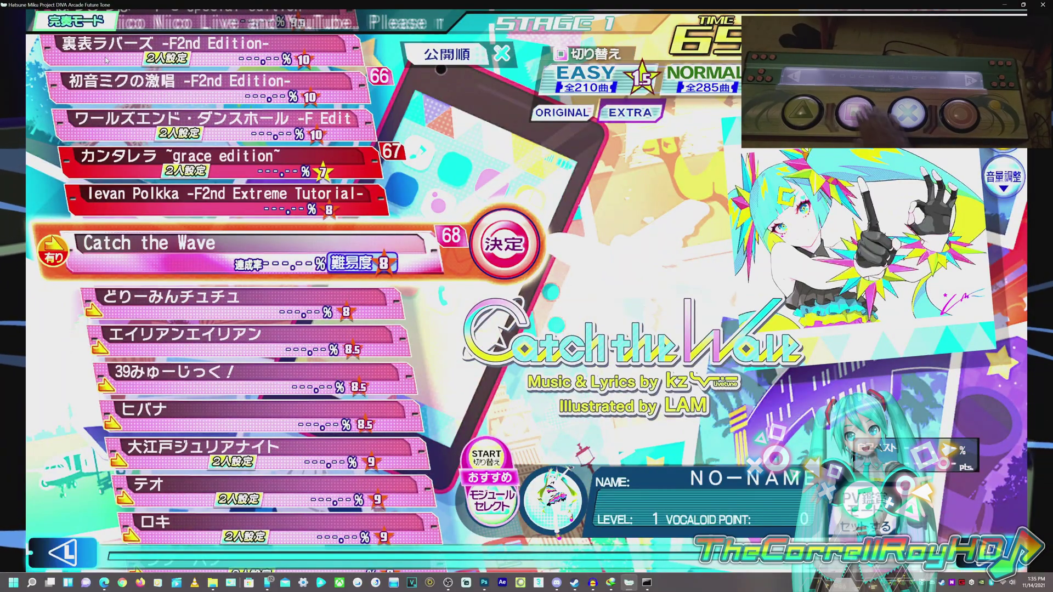
# - Browse the character modules for Catch the Wave under 共通設定, switch back to おすすめ, and return to the song list
pyautogui.press('Return')
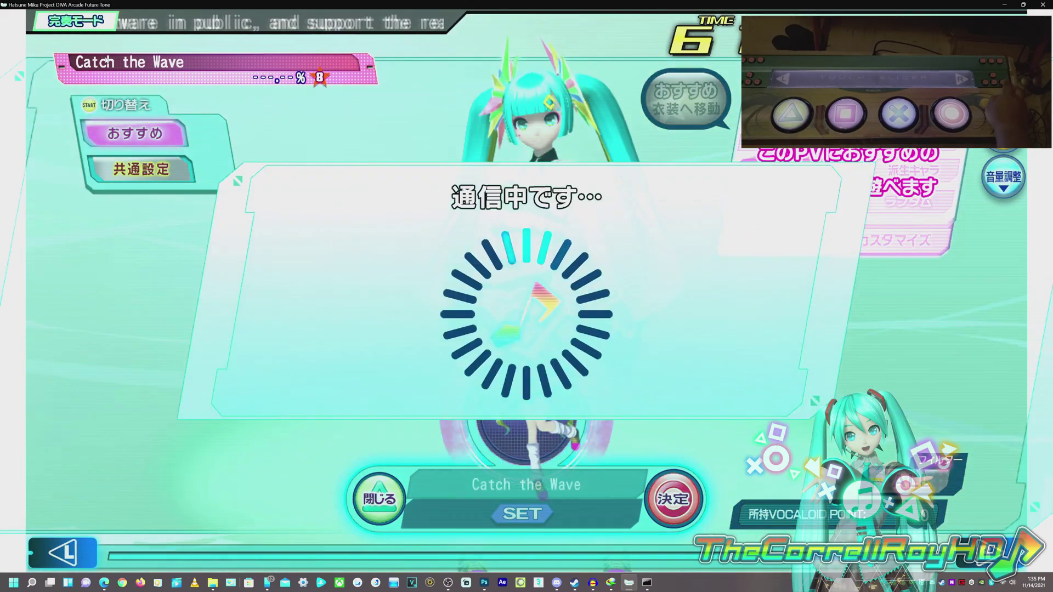
pyautogui.press('Left')
pyautogui.press('Left')
pyautogui.press('Left')
pyautogui.press('Left')
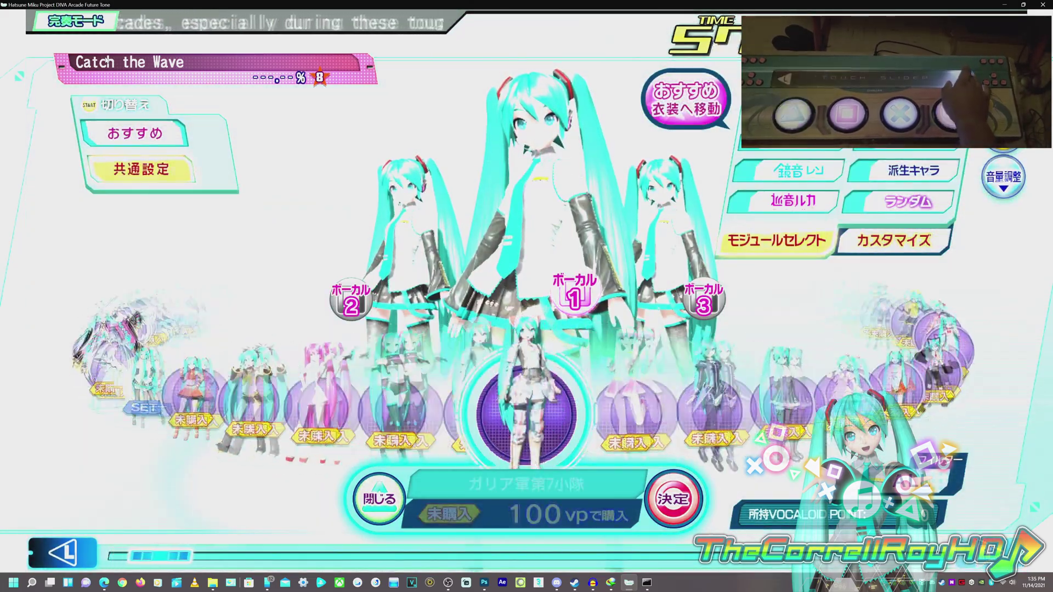
pyautogui.press('Left')
pyautogui.press('Left')
pyautogui.press('Left')
pyautogui.press('Left')
pyautogui.press('Left')
pyautogui.press('Left')
pyautogui.press('Left')
pyautogui.press('Left')
pyautogui.press('Left')
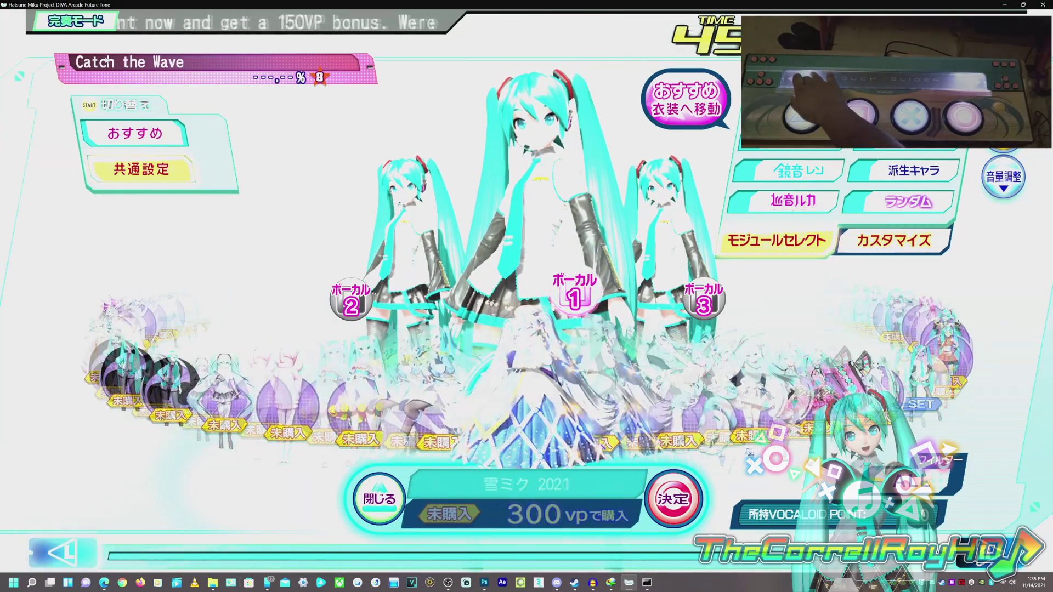
pyautogui.press('a')
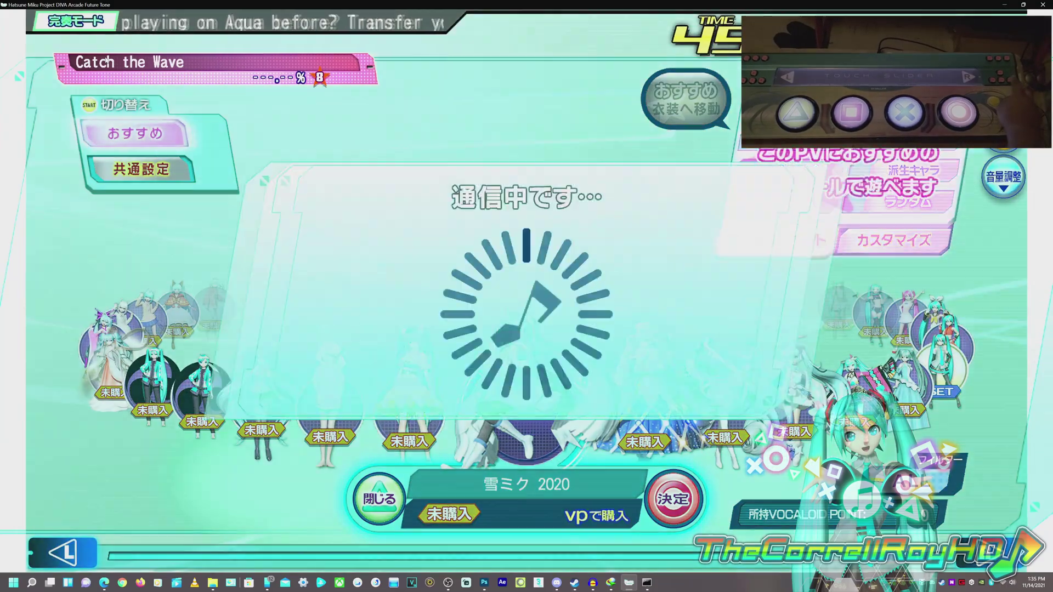
pyautogui.press('d')
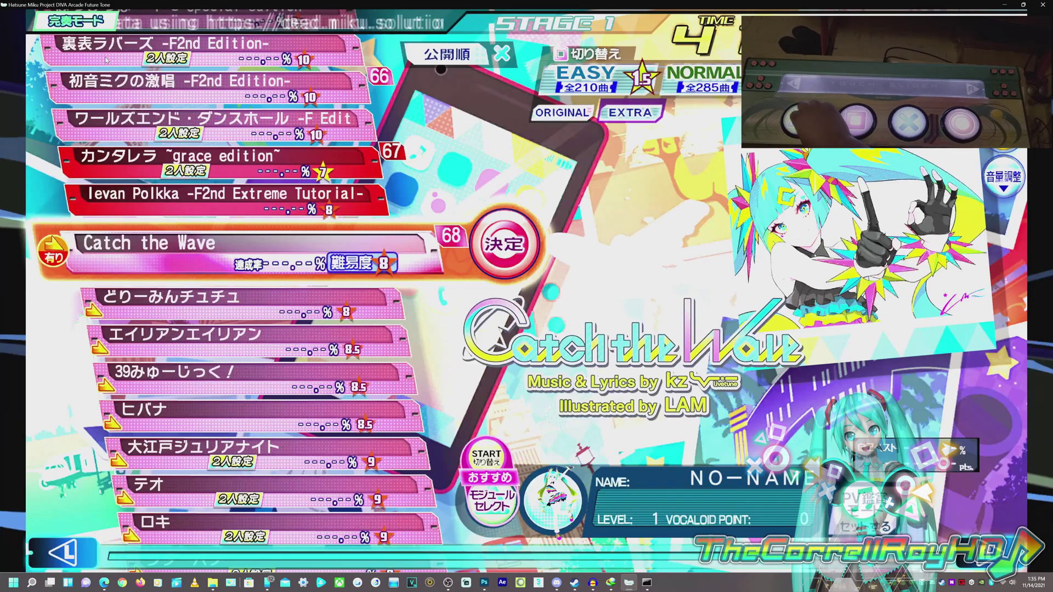